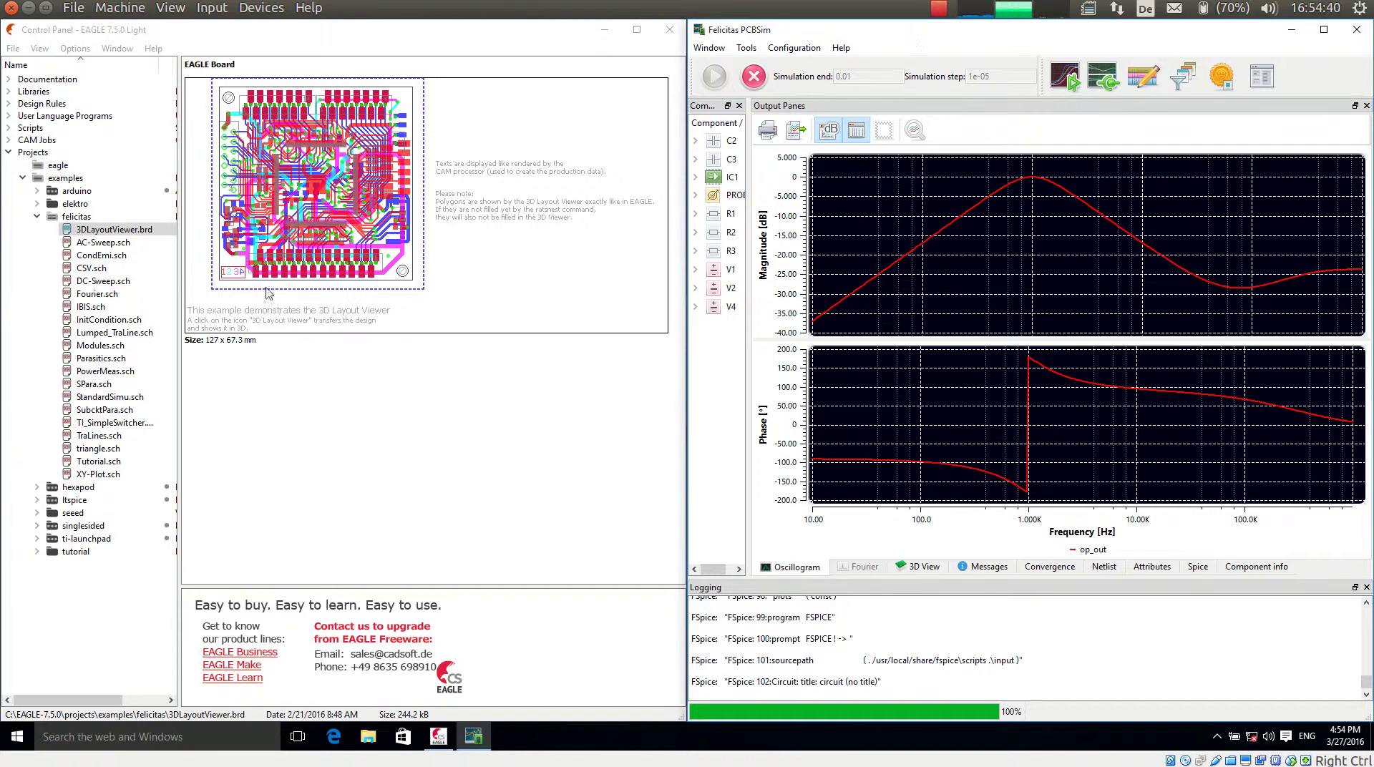
- Open 3DLayoutViewer.brd in EAGLE and tile its board window left of PCBSim
{"action": "left_click", "coordinate": [115, 230]}
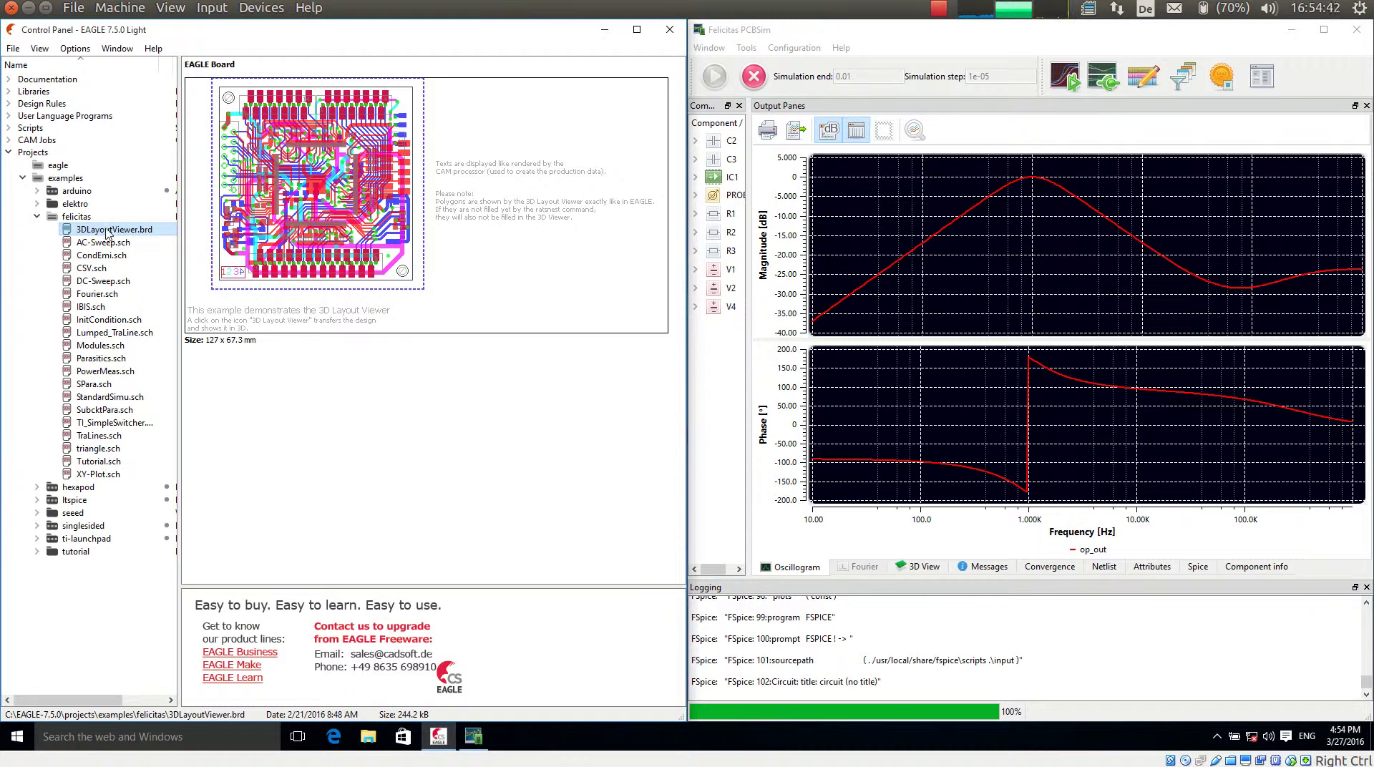
{"action": "double_click", "coordinate": [107, 232]}
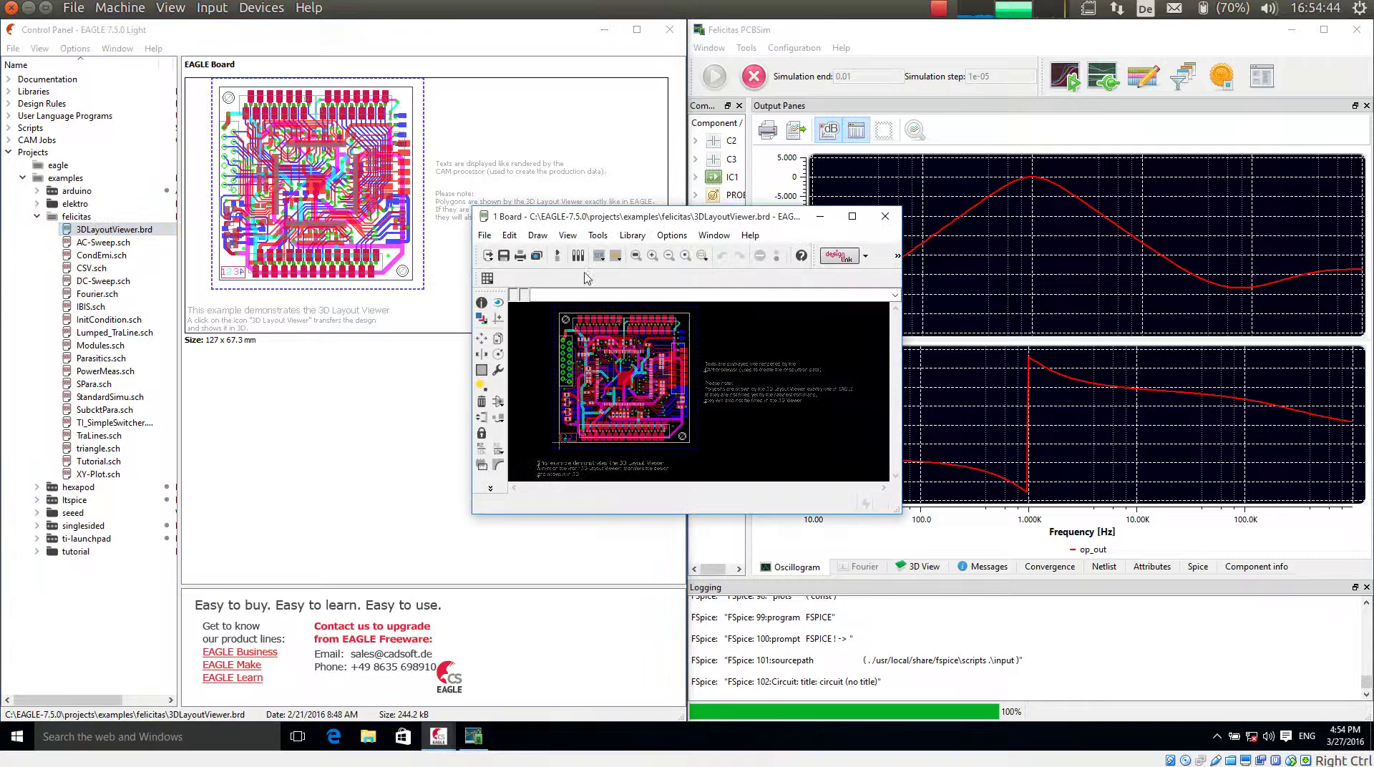
{"action": "left_click_drag", "start_coordinate": [741, 222], "coordinate": [2, 215]}
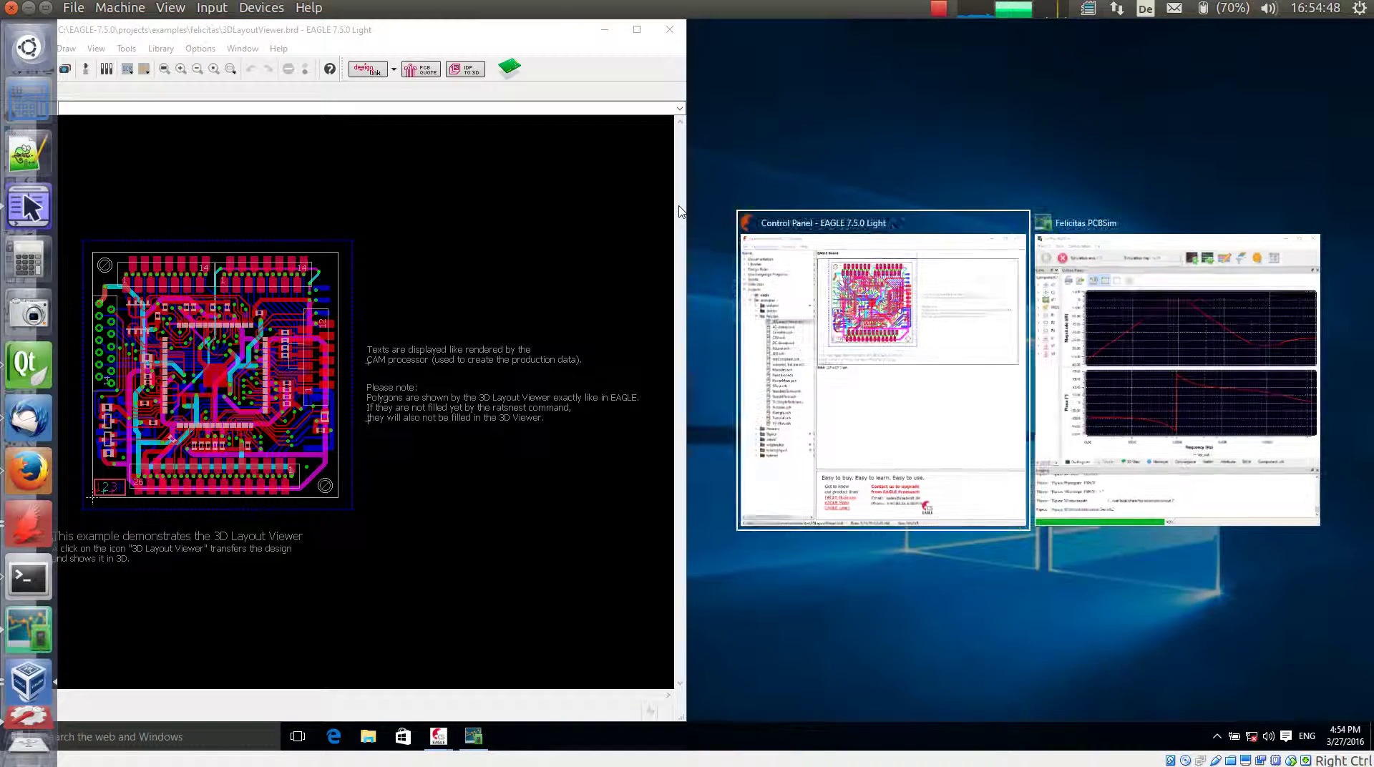
{"action": "left_click", "coordinate": [1204, 297]}
{"action": "left_click", "coordinate": [437, 325]}
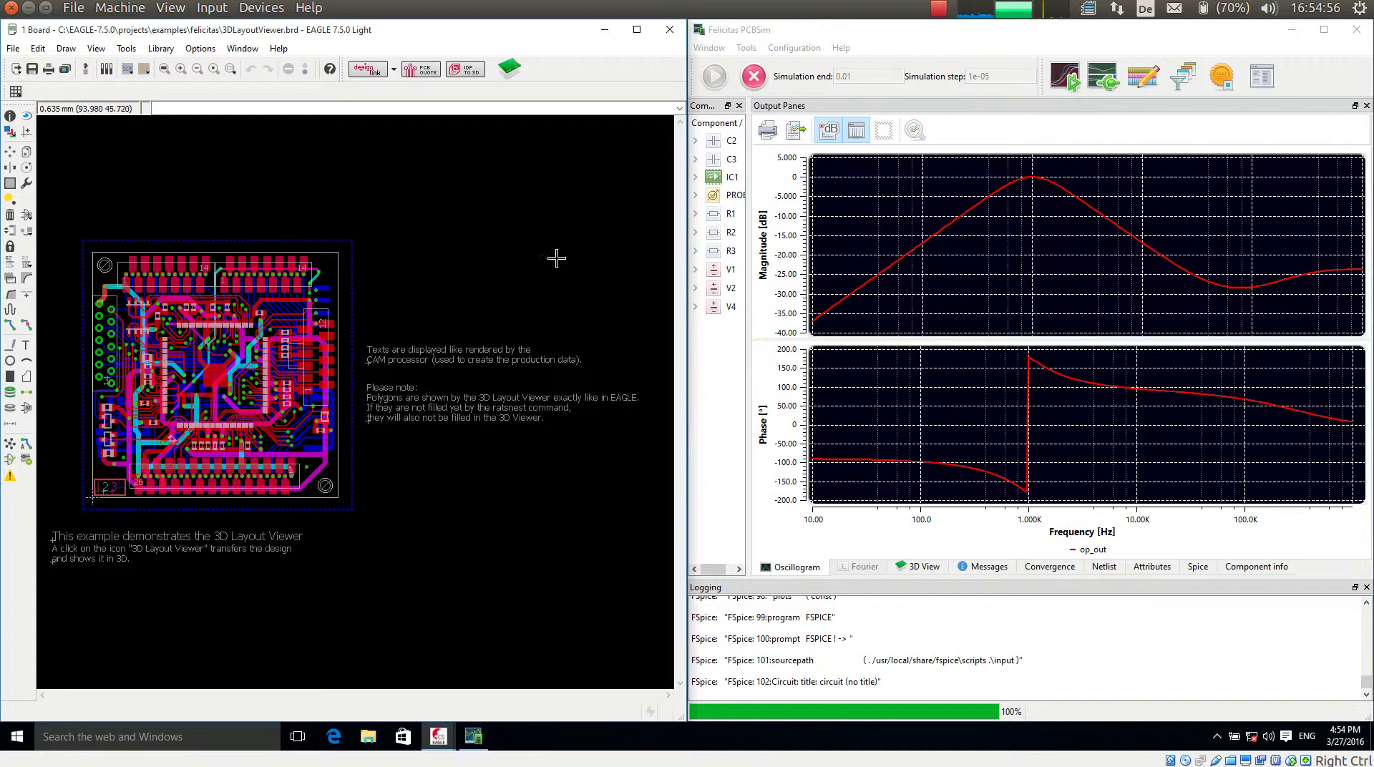
- Send the board to the 3D Layout Viewer, then zoom out and tilt the model in PCBSim
{"action": "left_click", "coordinate": [512, 73]}
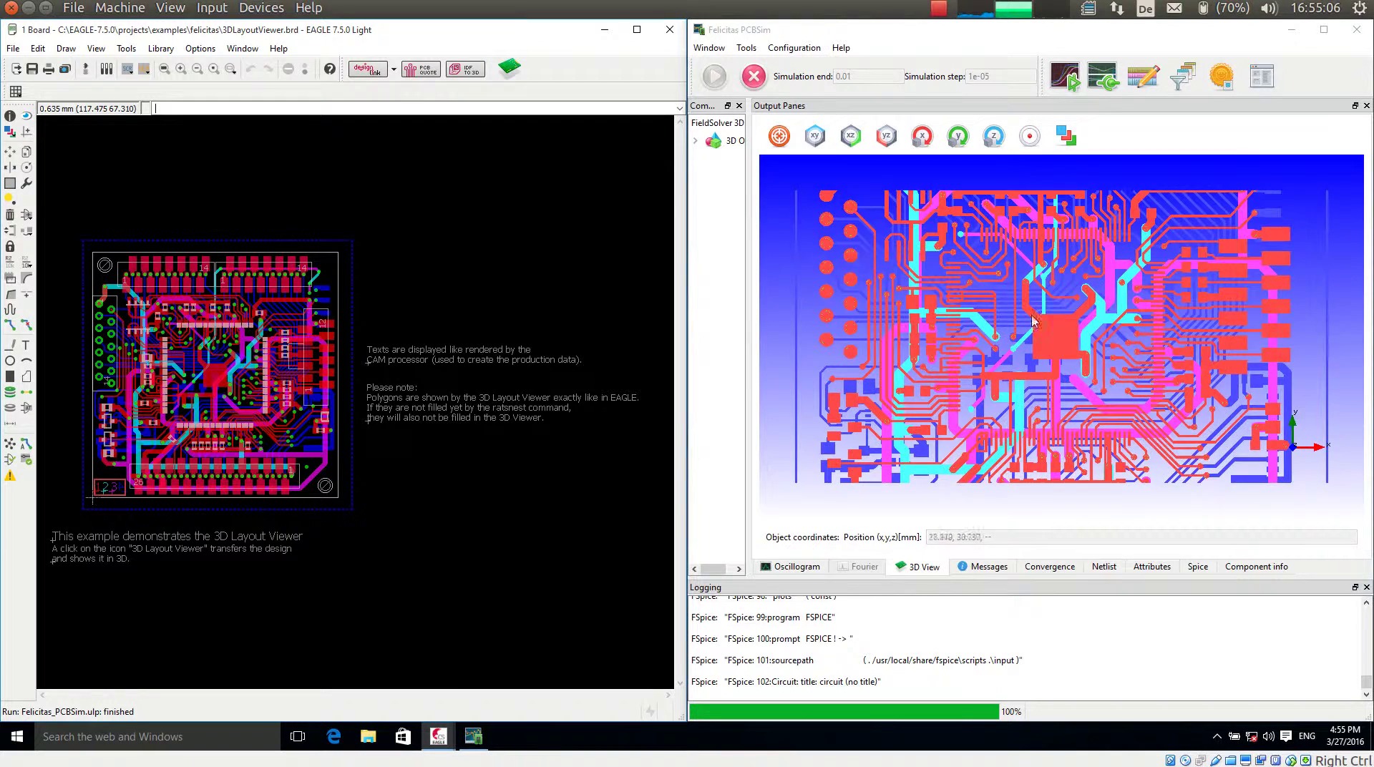
{"action": "scroll", "coordinate": [1080, 309], "scroll_direction": "down", "scroll_amount": 3}
{"action": "left_click_drag", "start_coordinate": [1080, 309], "coordinate": [957, 357]}
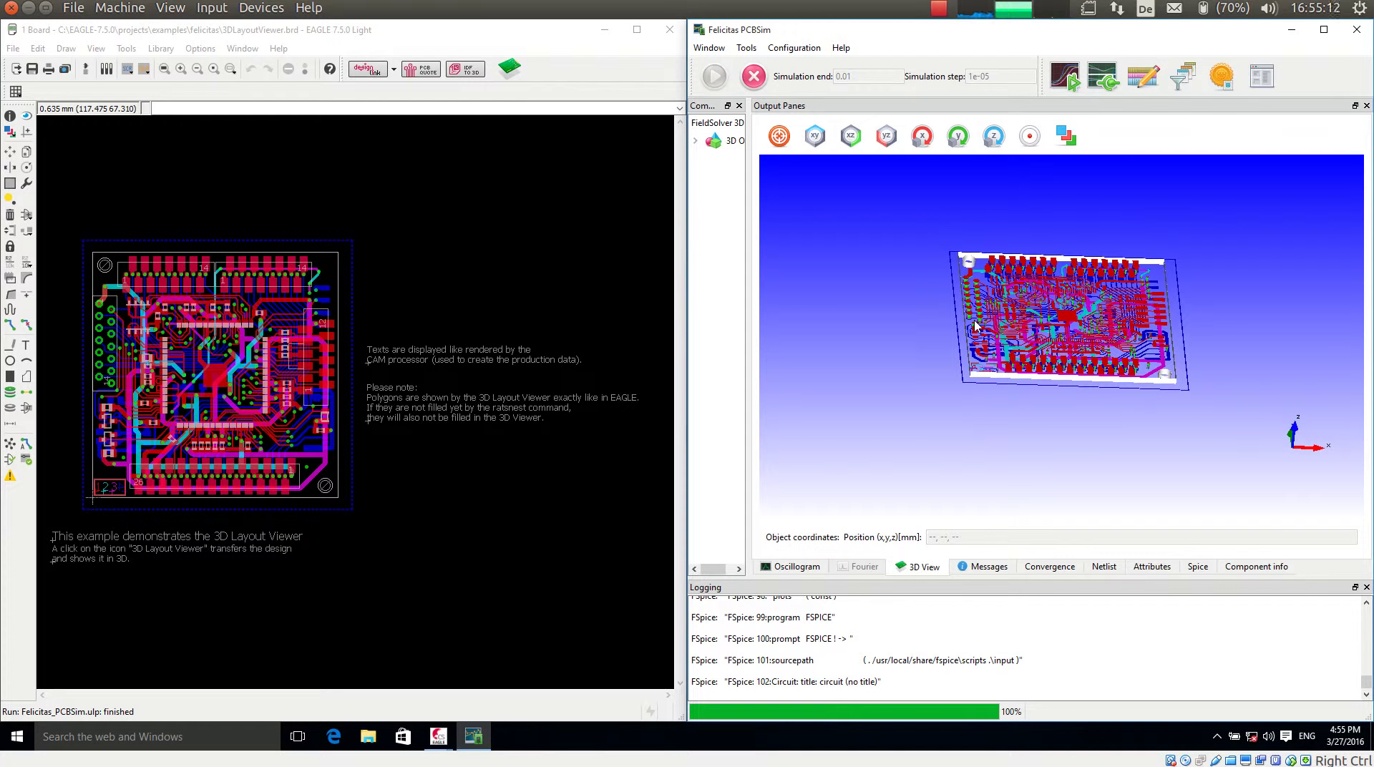
- Maximize PCBSim, widen the 3D View past the Output Panes, and rotate and zoom into the board
{"action": "left_click", "coordinate": [1323, 29]}
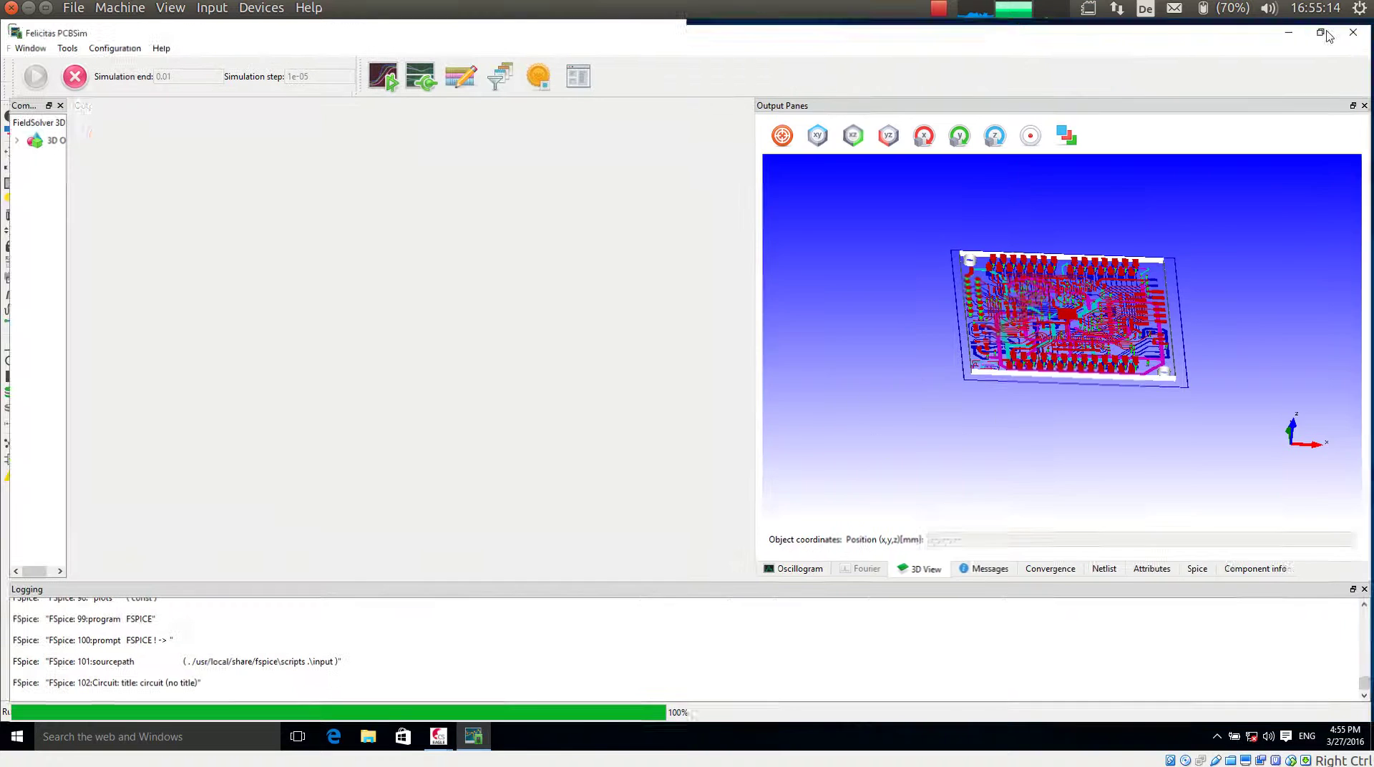
{"action": "left_click_drag", "start_coordinate": [753, 281], "coordinate": [126, 322]}
{"action": "left_click_drag", "start_coordinate": [948, 306], "coordinate": [722, 336]}
{"action": "scroll", "coordinate": [722, 336], "scroll_direction": "up", "scroll_amount": 10}
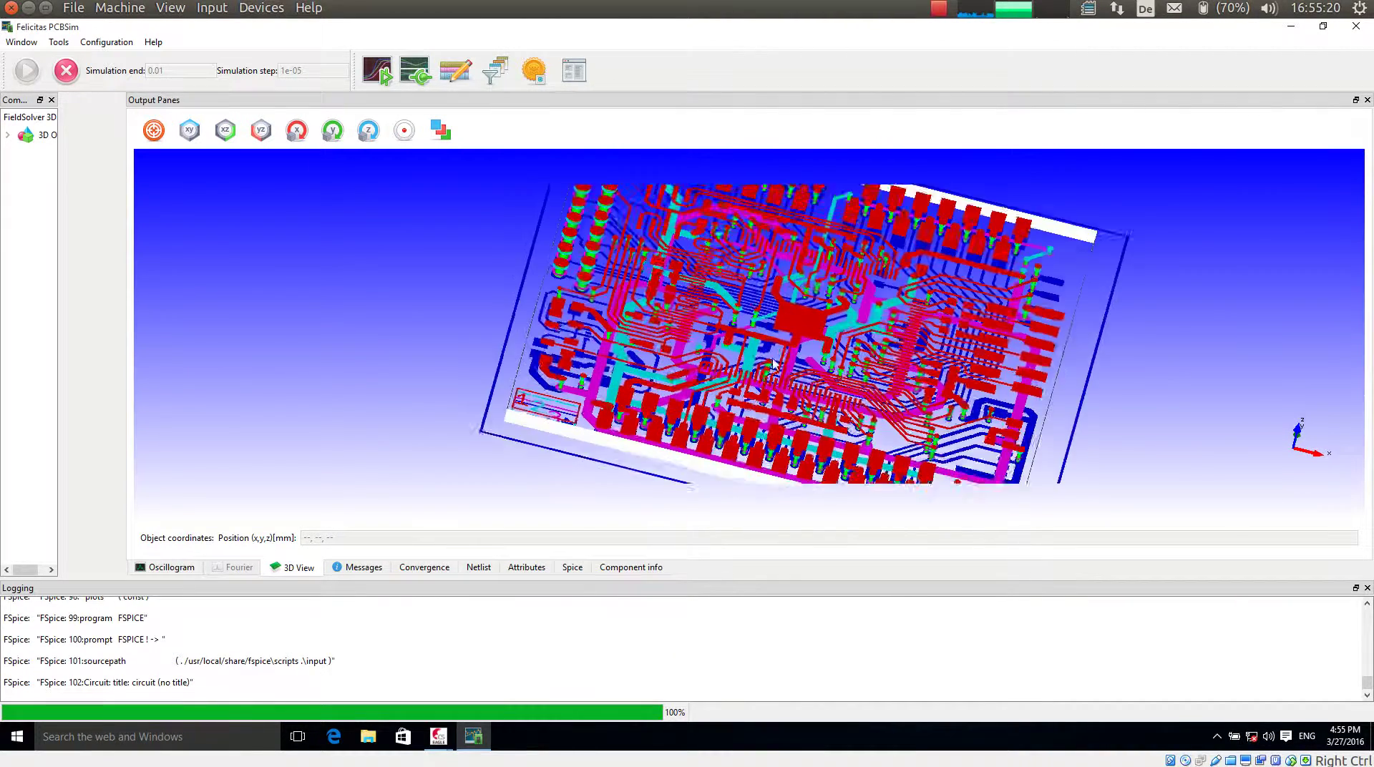
{"action": "scroll", "coordinate": [737, 304], "scroll_direction": "up", "scroll_amount": 3}
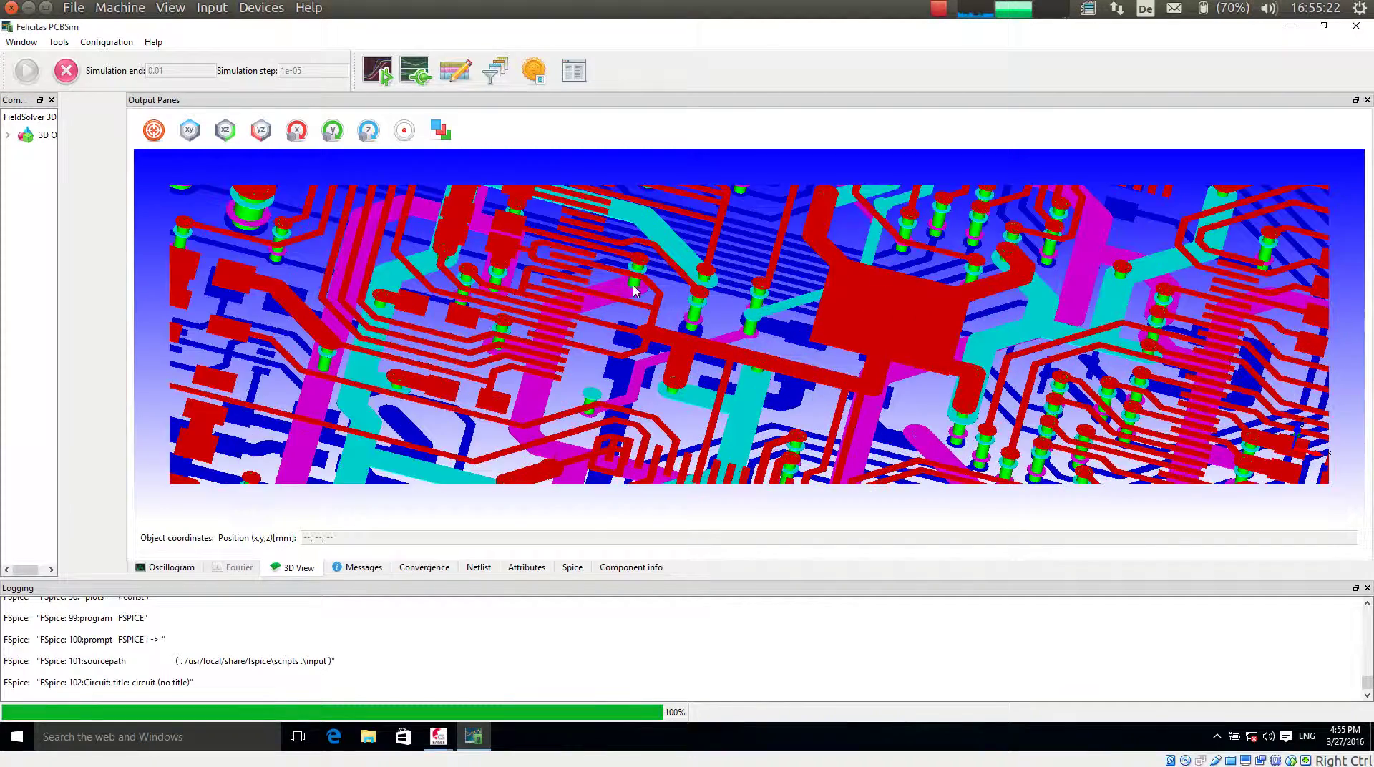
{"action": "scroll", "coordinate": [611, 284], "scroll_direction": "up", "scroll_amount": 3}
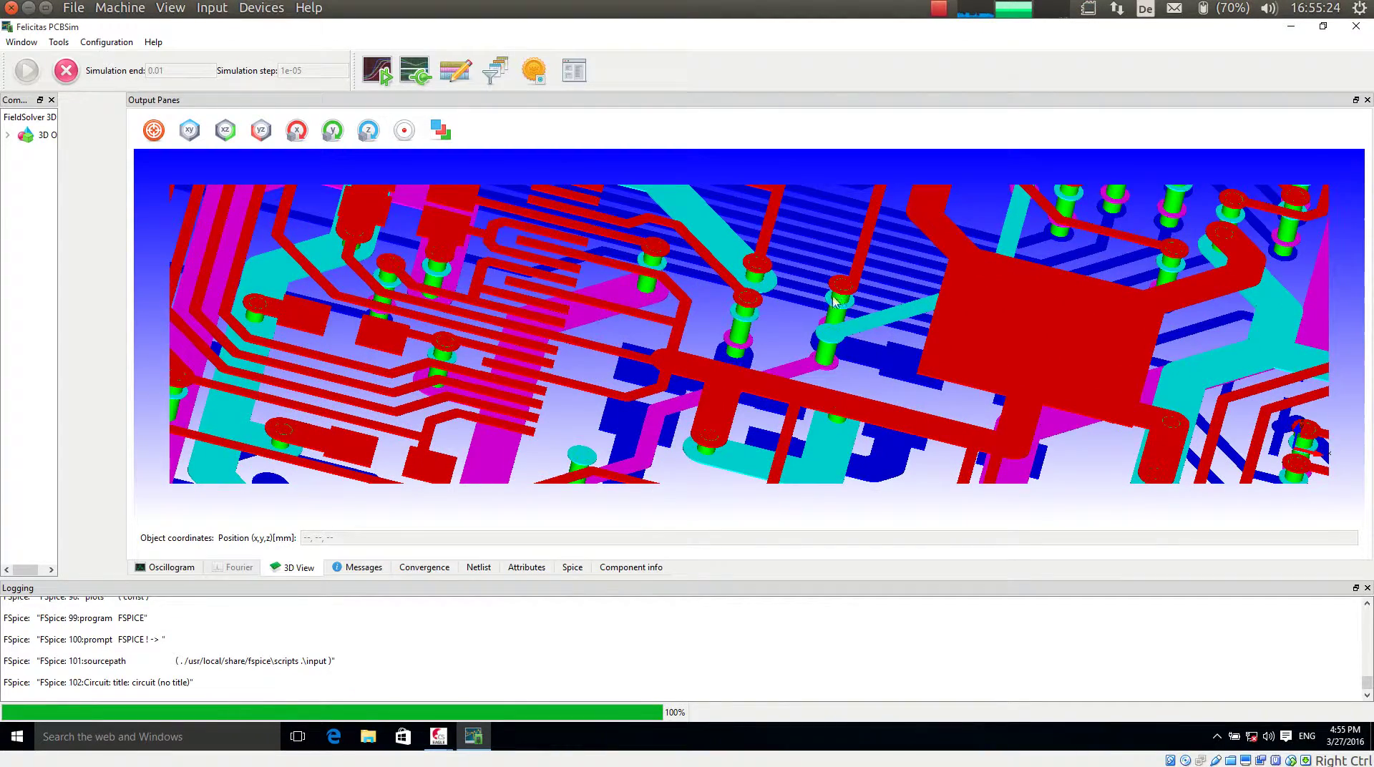
- Zoom out and orbit the board to a tilted top-down view, then an oblique edge-on view
{"action": "scroll", "coordinate": [842, 315], "scroll_direction": "down", "scroll_amount": 10}
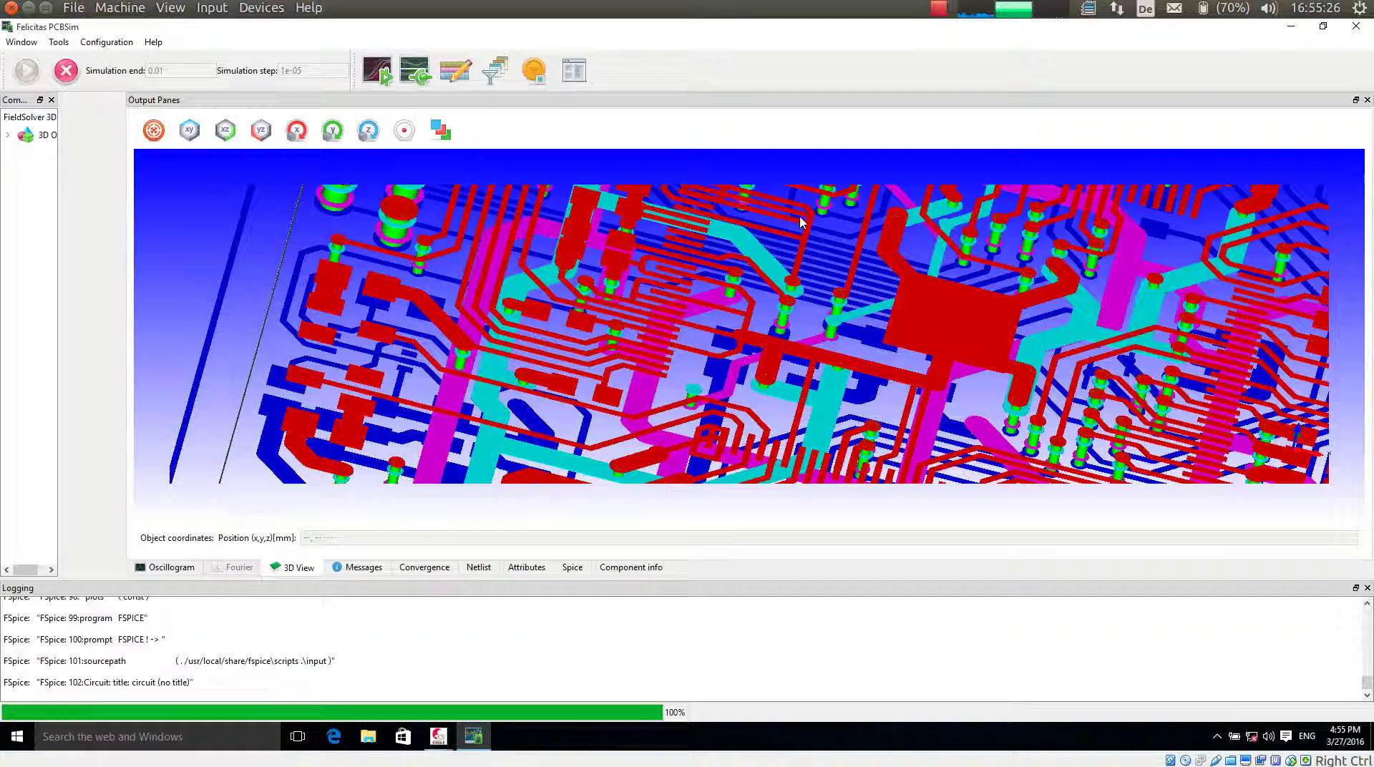
{"action": "scroll", "coordinate": [812, 235], "scroll_direction": "down", "scroll_amount": 10}
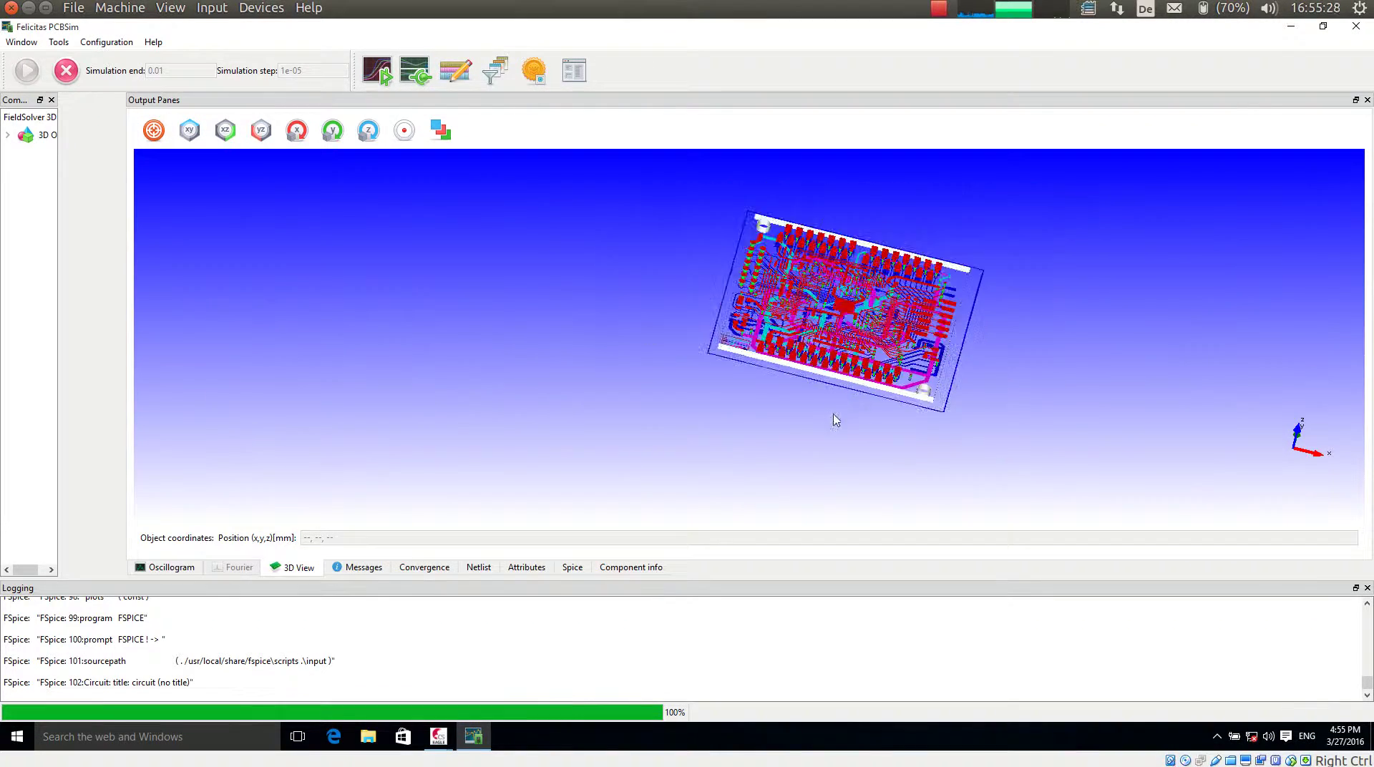
{"action": "left_click_drag", "start_coordinate": [851, 327], "coordinate": [683, 279]}
{"action": "scroll", "coordinate": [874, 317], "scroll_direction": "up", "scroll_amount": 5}
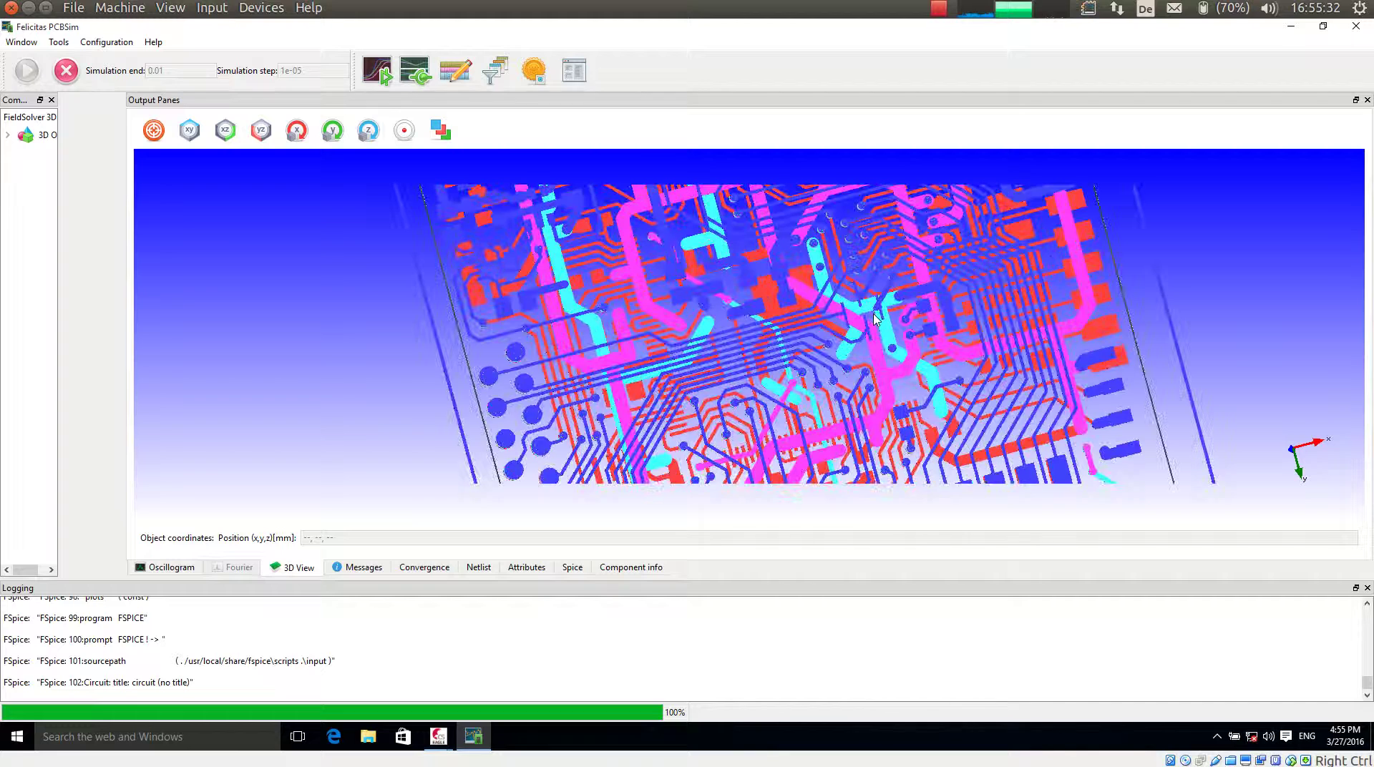
{"action": "scroll", "coordinate": [874, 317], "scroll_direction": "down", "scroll_amount": 8}
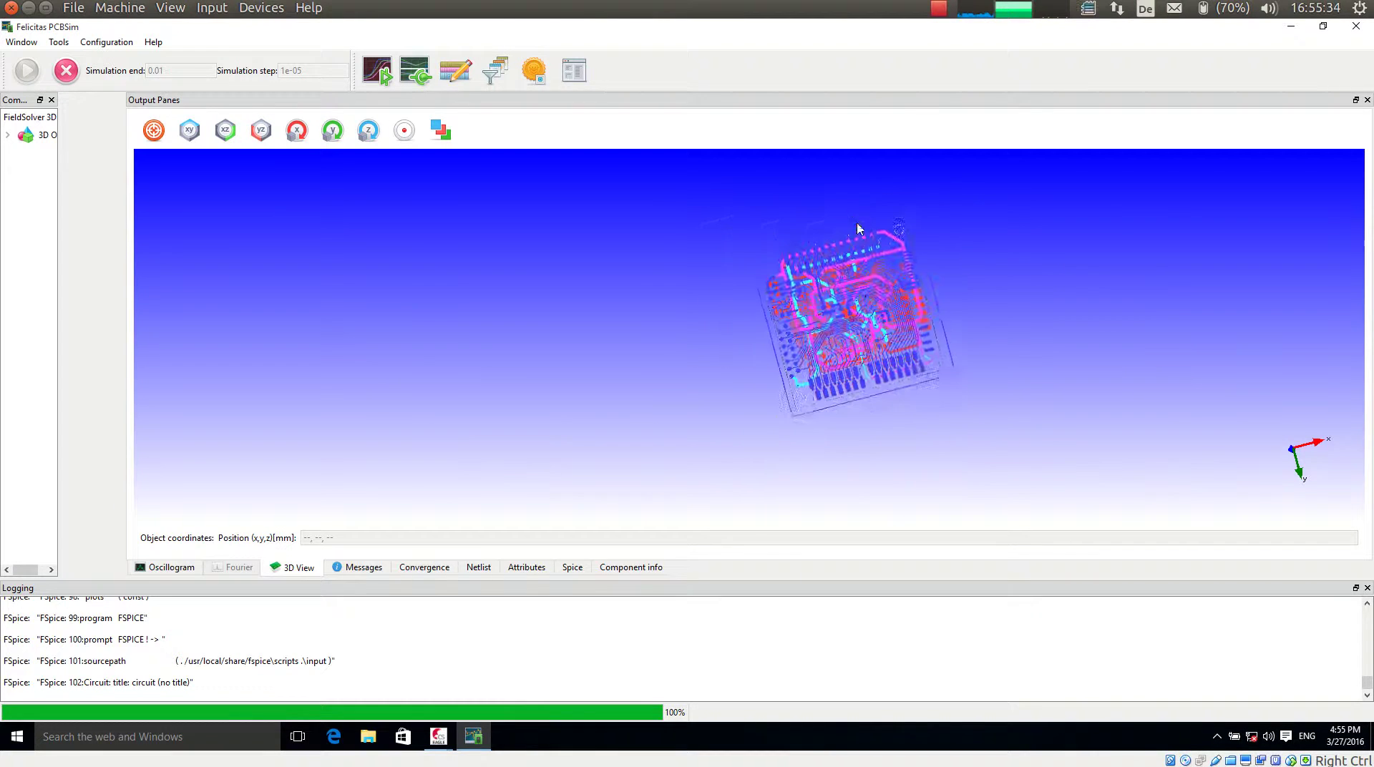
{"action": "left_click_drag", "start_coordinate": [857, 356], "coordinate": [746, 375]}
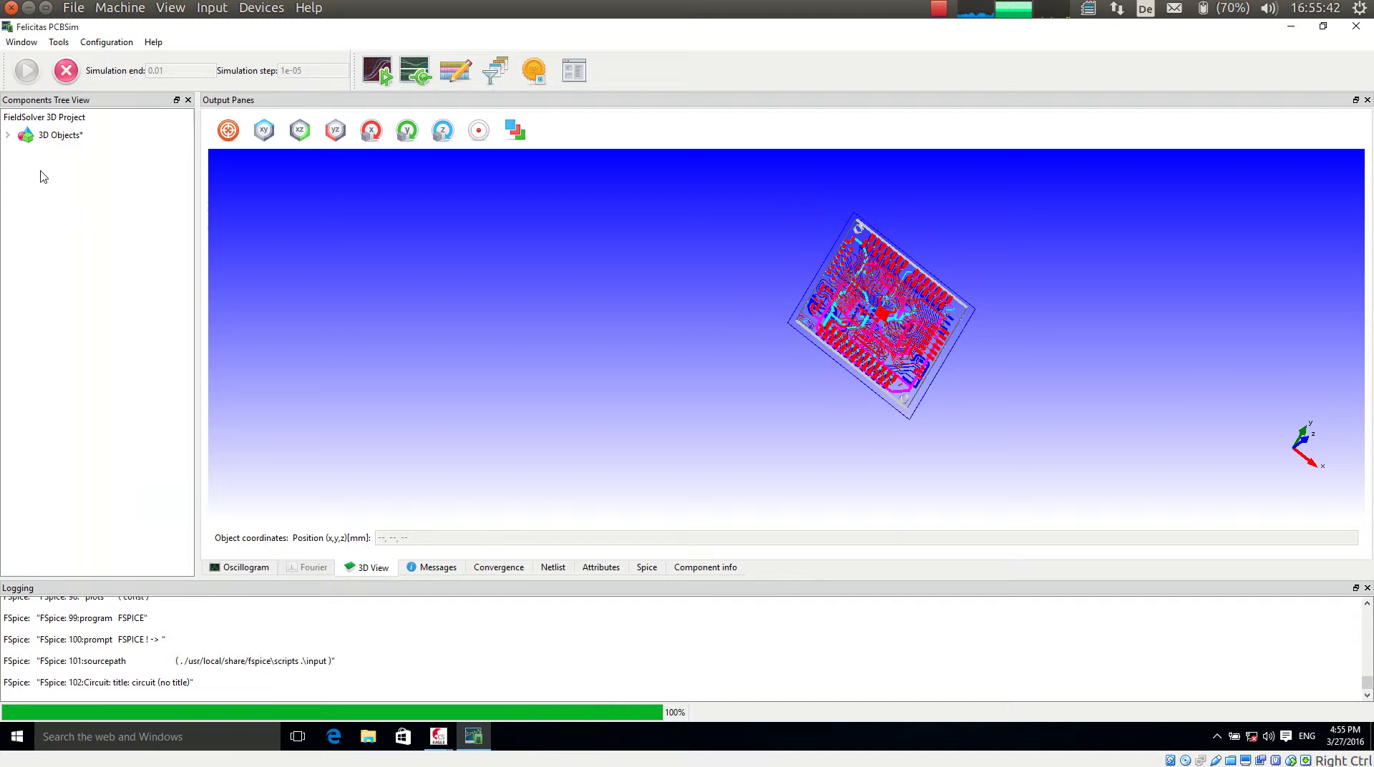
- Expand 3D Objects > 3D File Input EAGLE Layout to list the board's nets
{"action": "left_click", "coordinate": [4, 136]}
{"action": "left_click", "coordinate": [22, 153]}
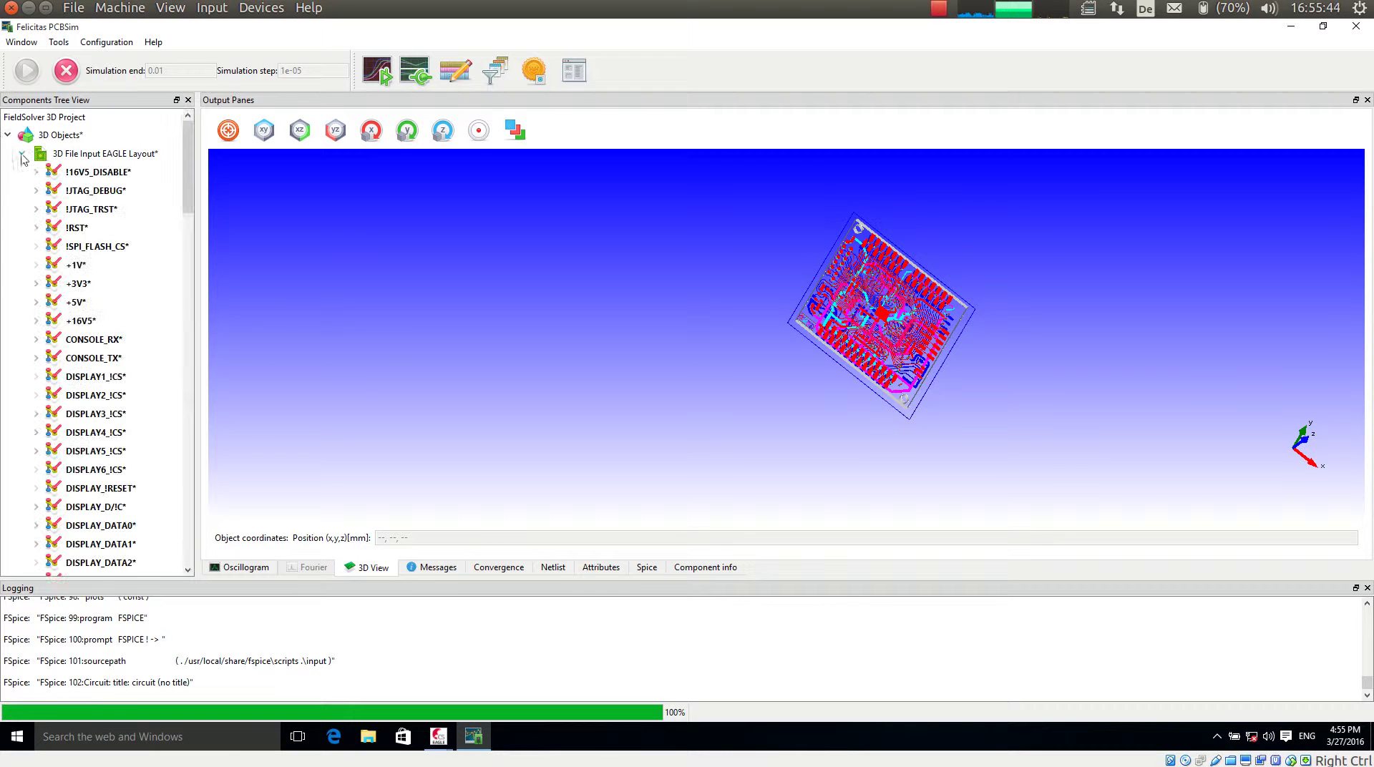
{"action": "left_click", "coordinate": [100, 156]}
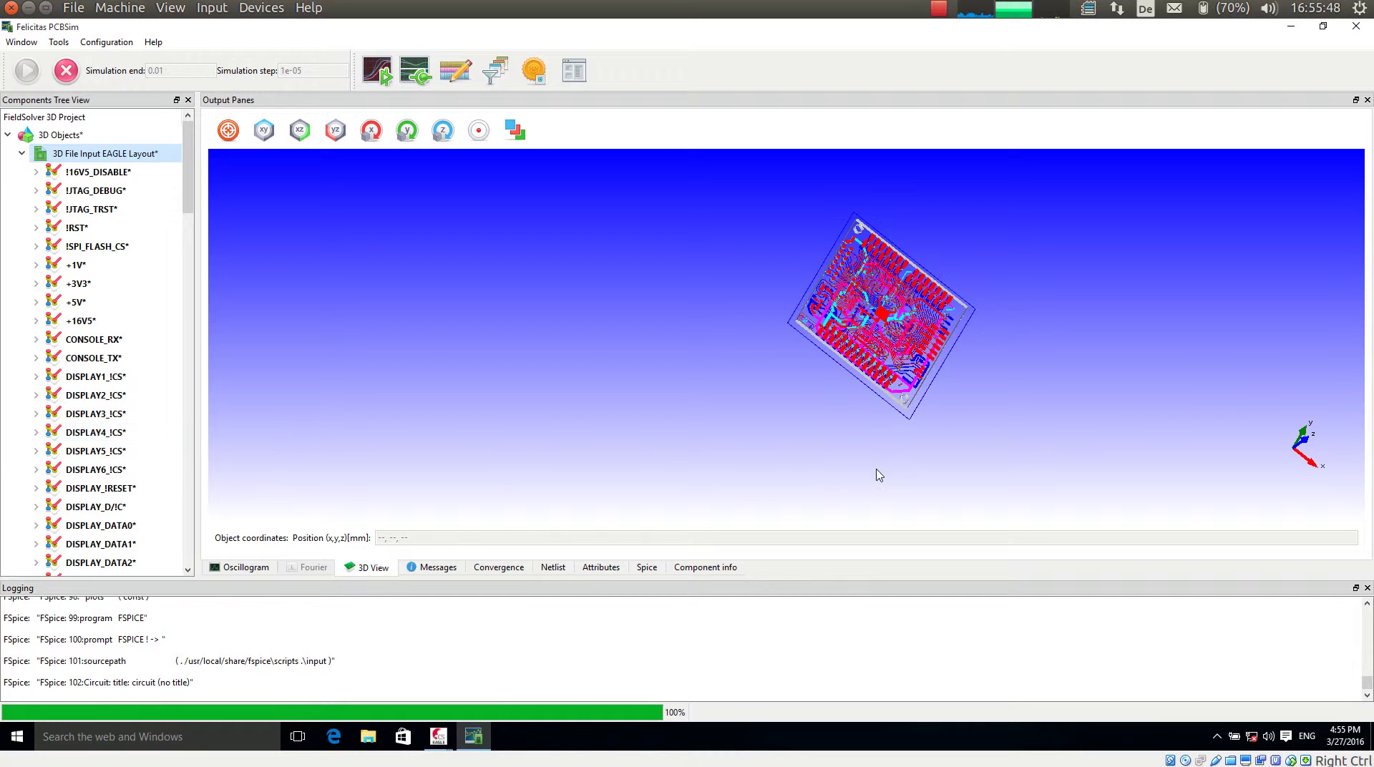
{"action": "left_click_drag", "start_coordinate": [877, 472], "coordinate": [760, 358]}
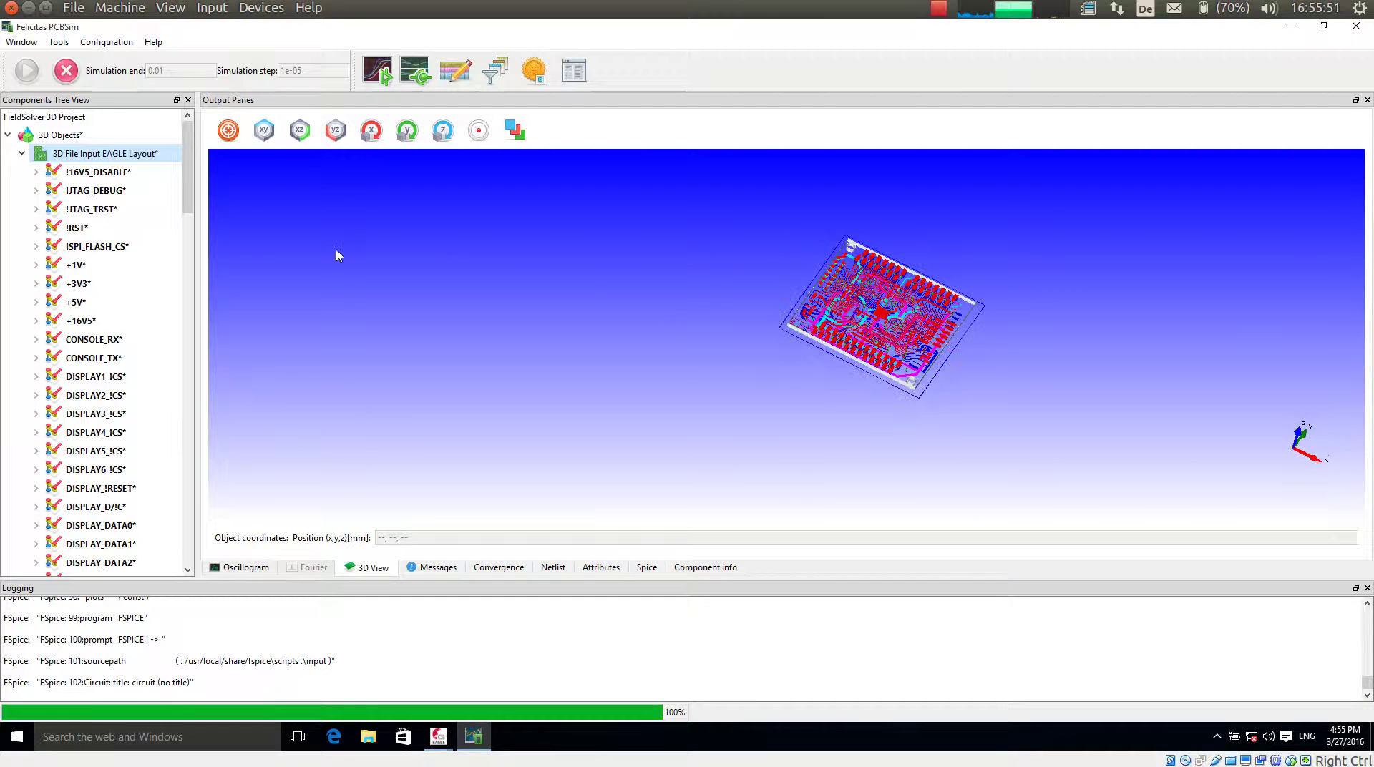
- Display only the +3V3 net in 3D and rotate to inspect it
{"action": "left_click", "coordinate": [99, 156]}
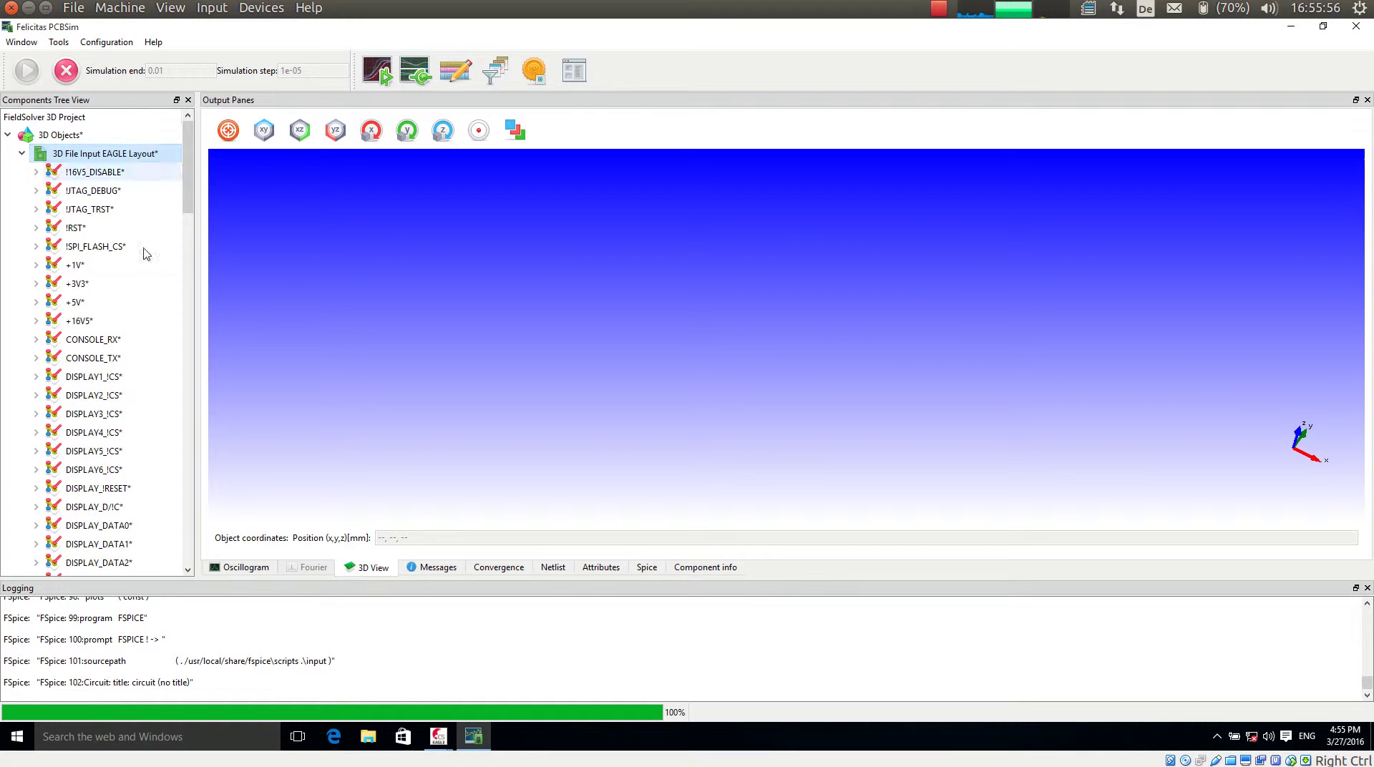
{"action": "left_click", "coordinate": [131, 283]}
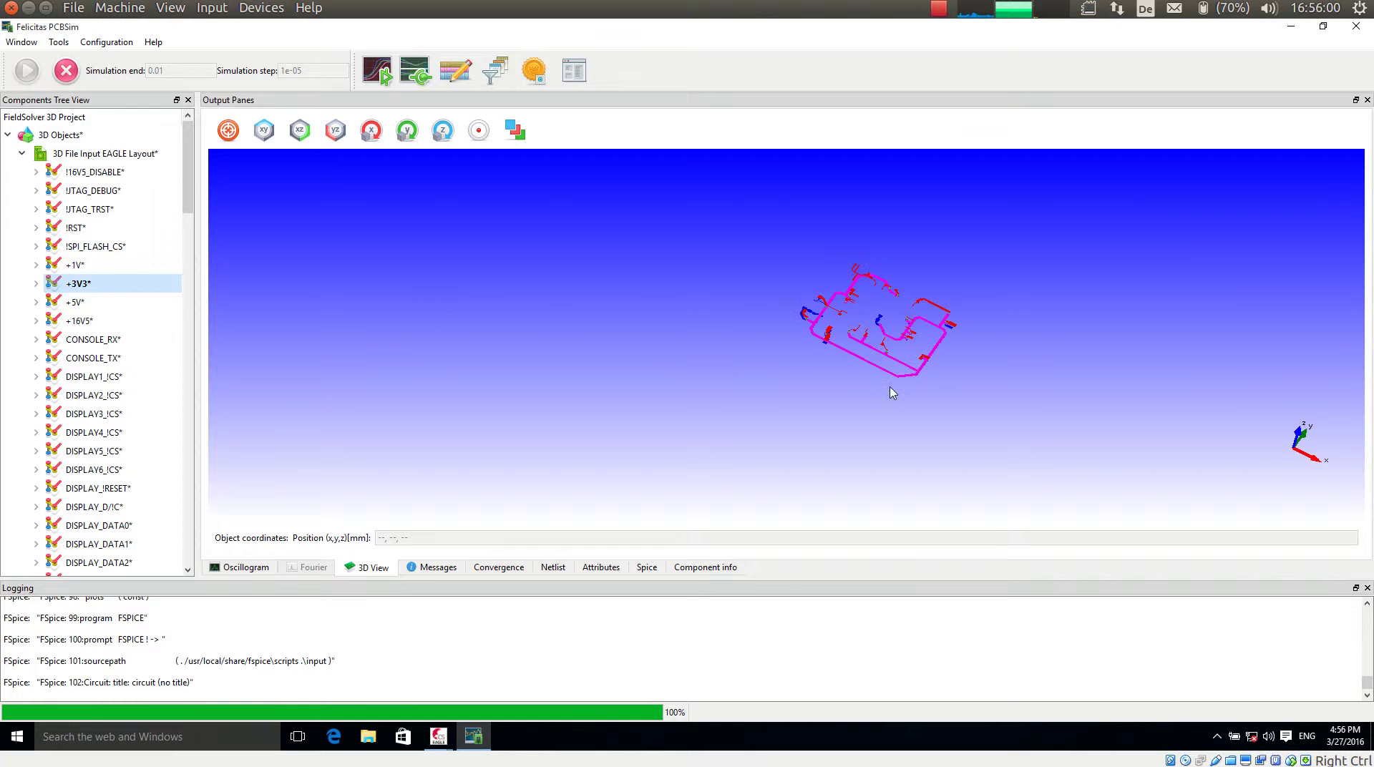
{"action": "left_click_drag", "start_coordinate": [892, 392], "coordinate": [1005, 301]}
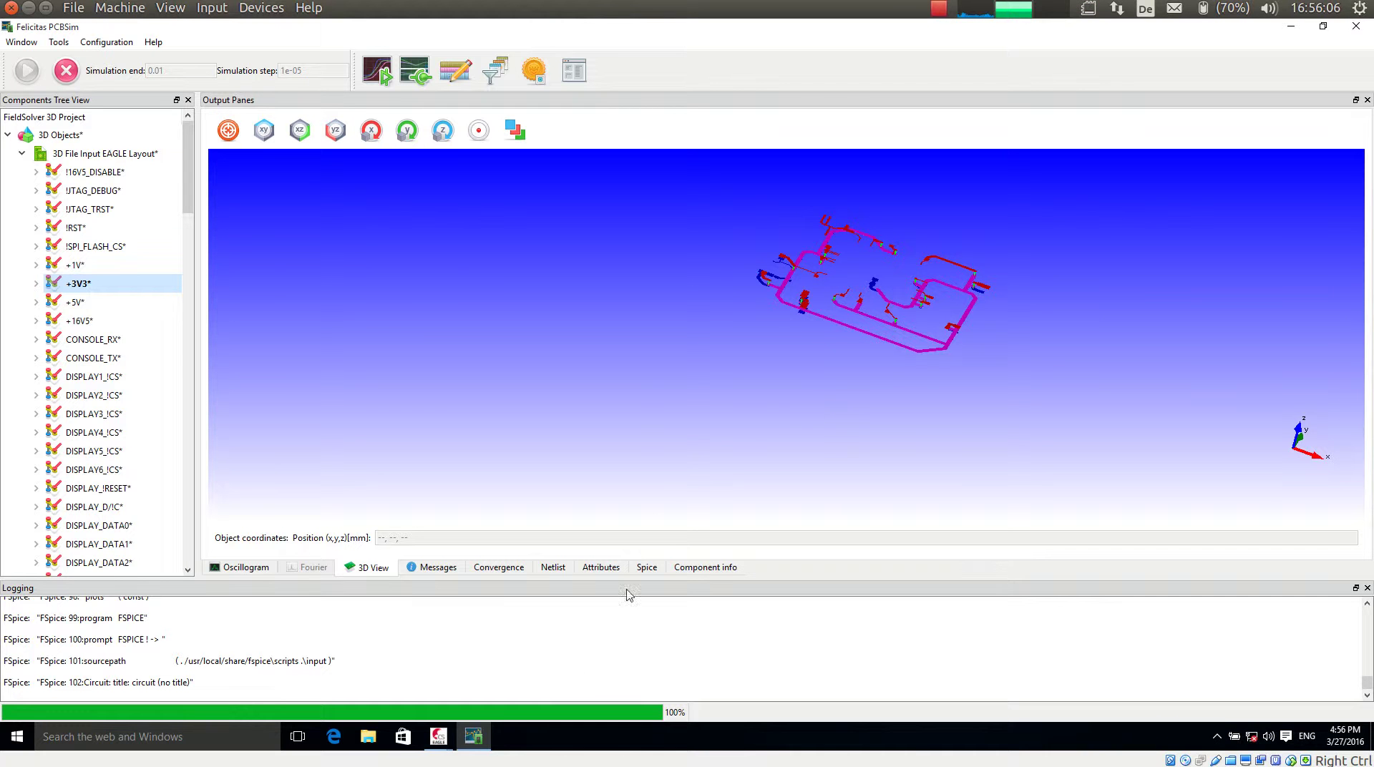
- In the EAGLE board editor, run Ratsnest to fill the polygons and resend to the 3D viewer
{"action": "left_click", "coordinate": [438, 737]}
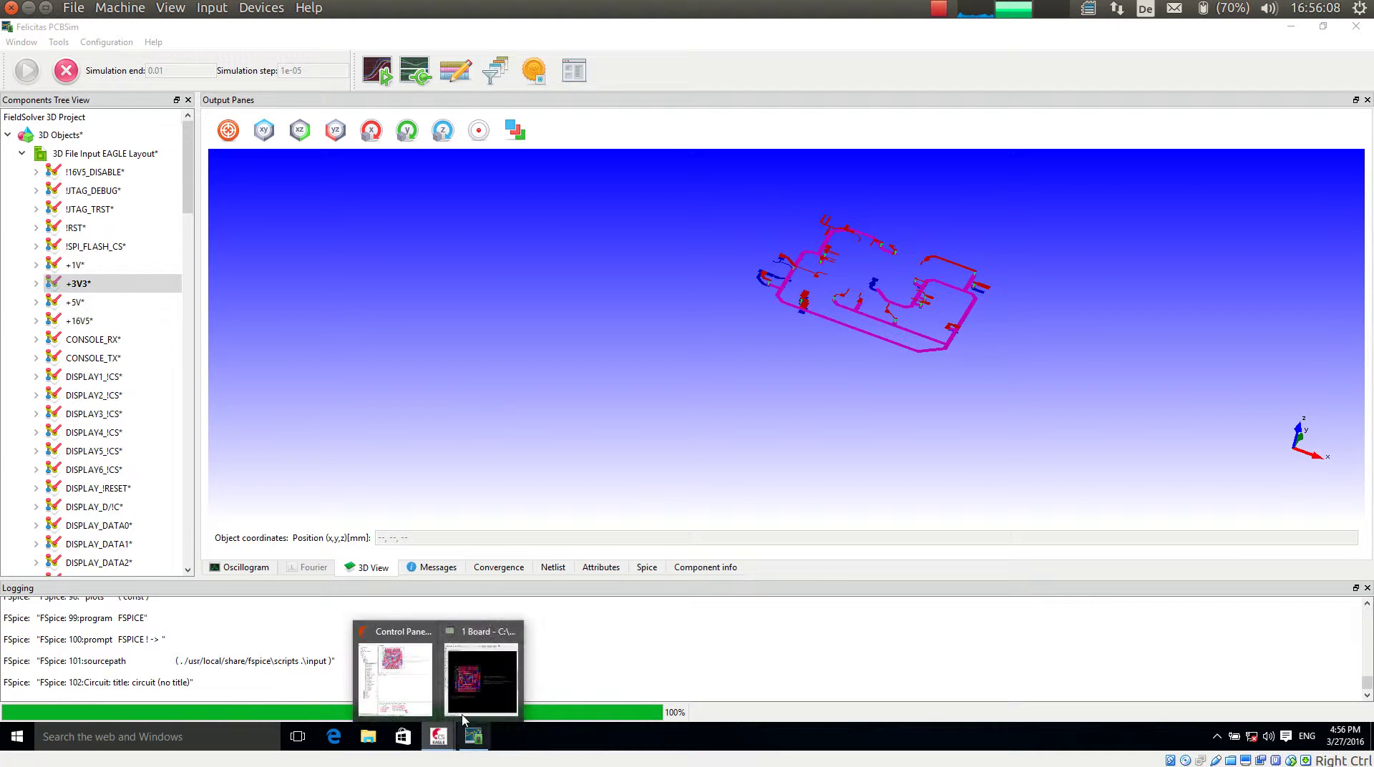
{"action": "left_click", "coordinate": [463, 712]}
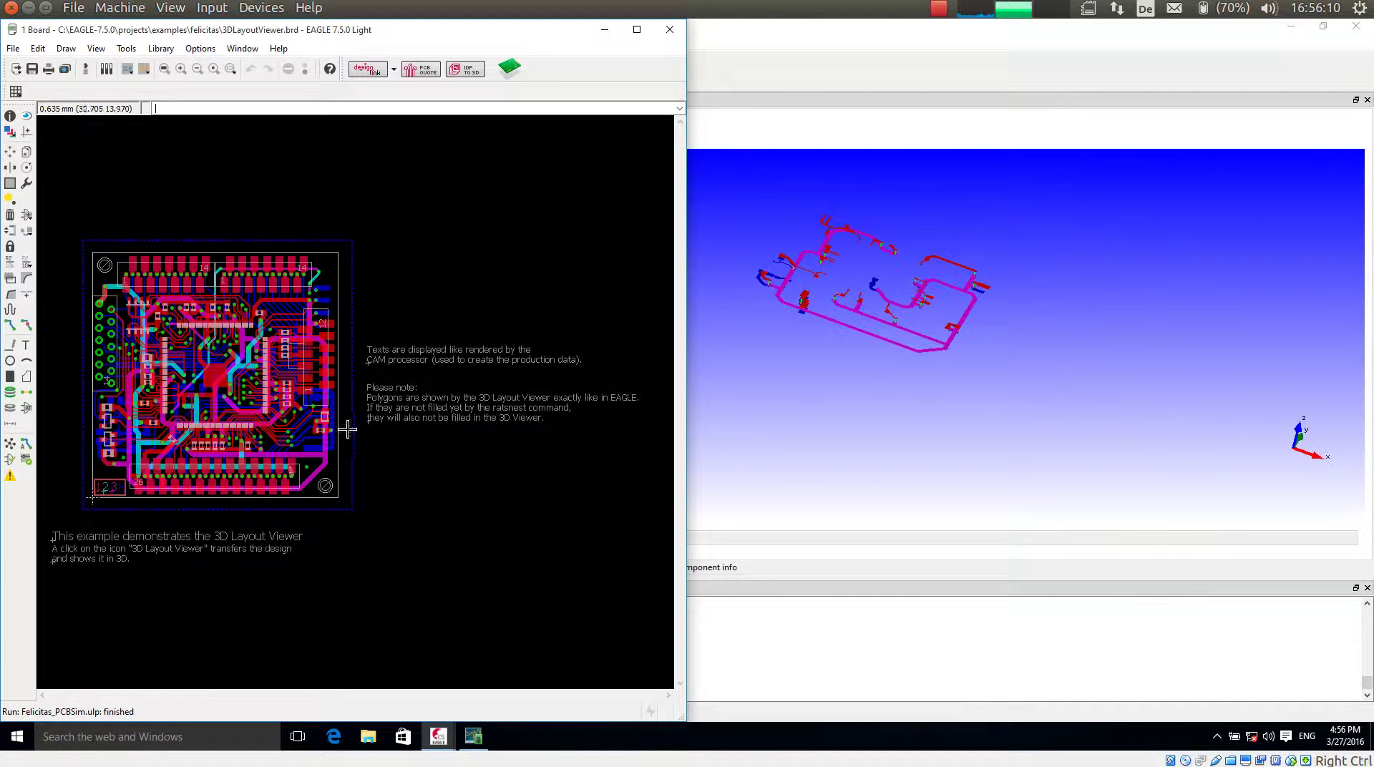
{"action": "scroll", "coordinate": [348, 429], "scroll_direction": "down", "scroll_amount": 2}
{"action": "scroll", "coordinate": [165, 429], "scroll_direction": "up", "scroll_amount": 4}
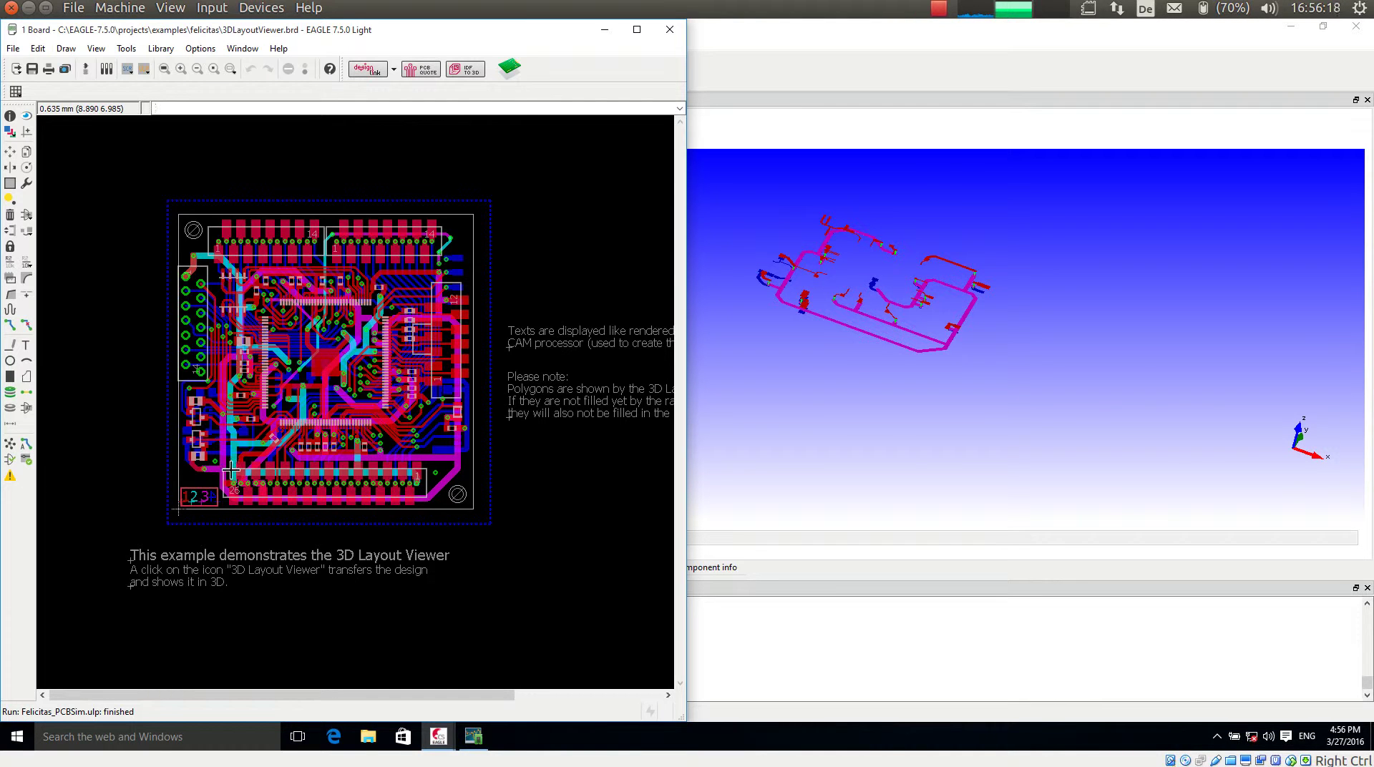
{"action": "left_click", "coordinate": [8, 446]}
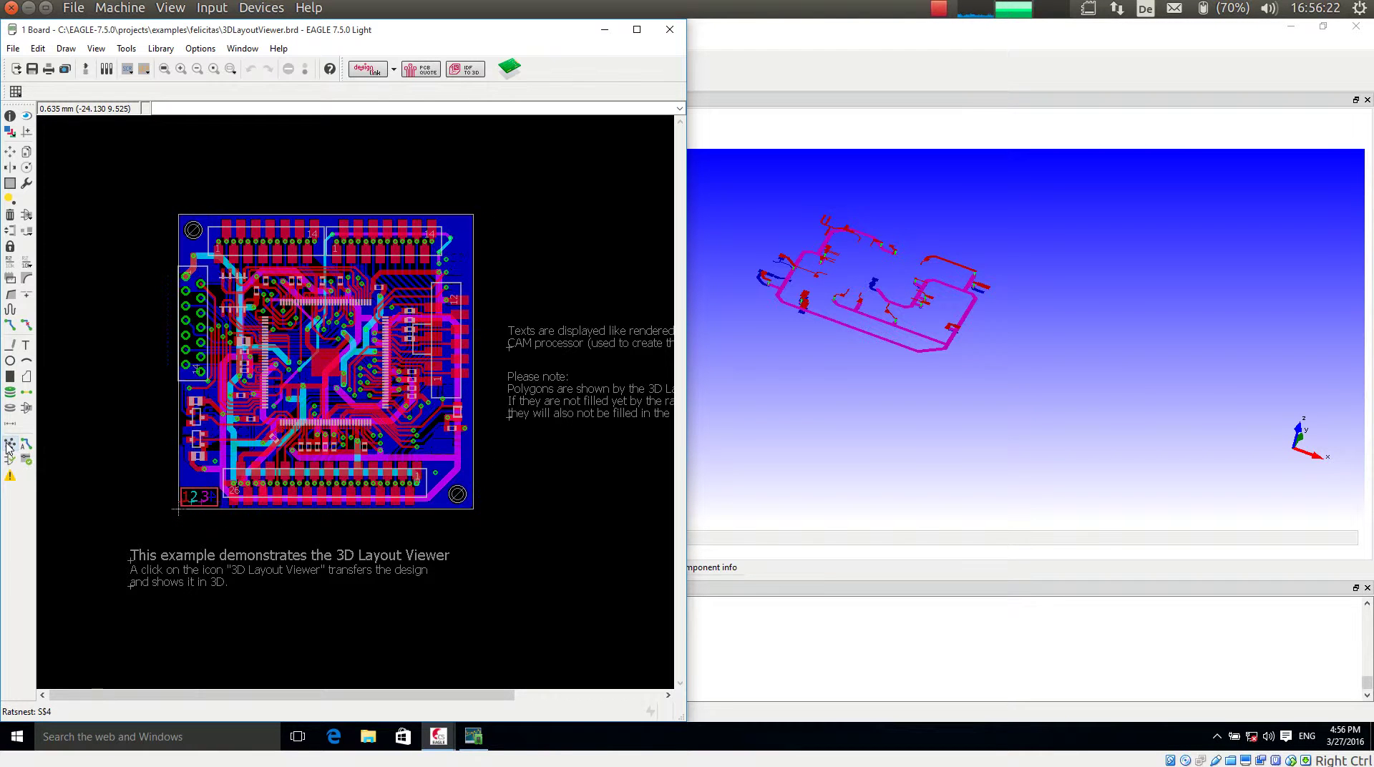
{"action": "left_click", "coordinate": [506, 66]}
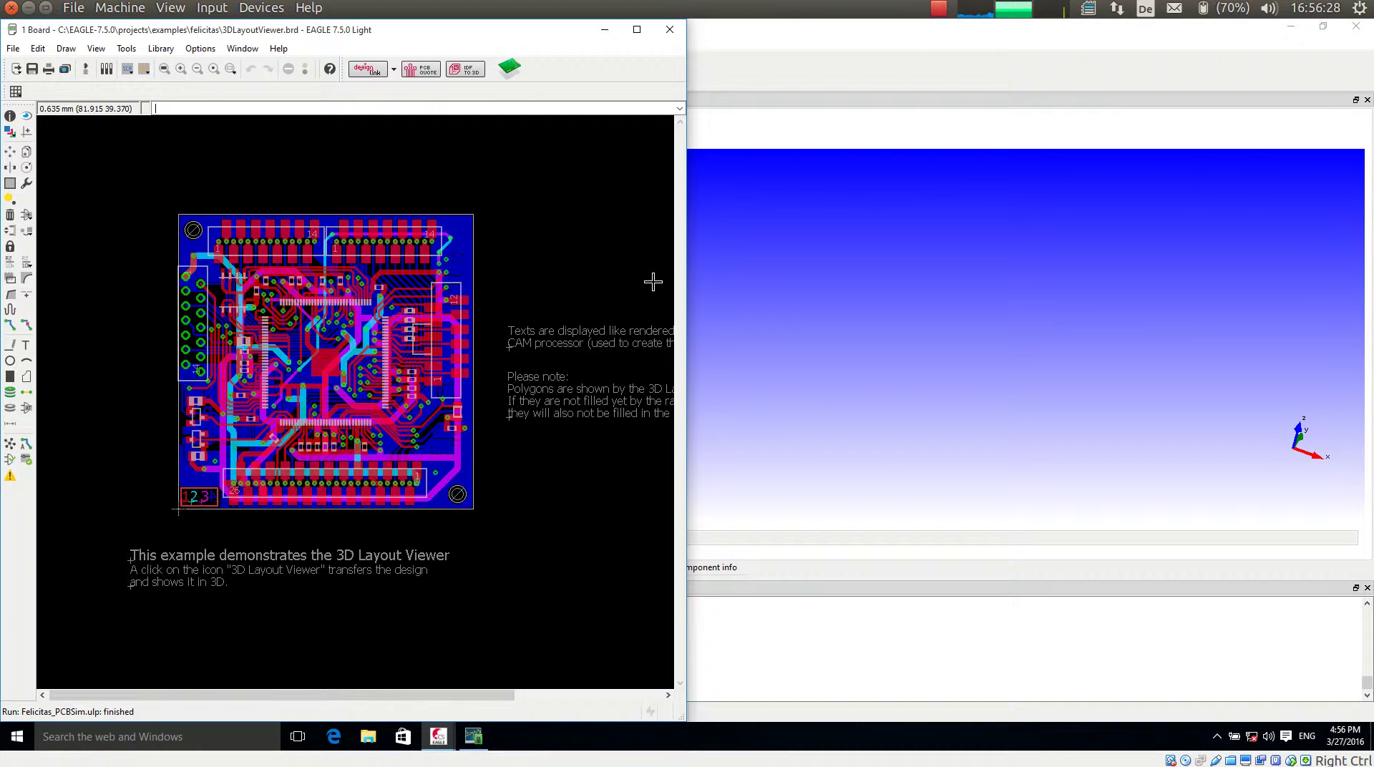
- Orbit and zoom the re-imported filled board through a perspective view to a nearly face-on view
{"action": "left_click", "coordinate": [907, 48]}
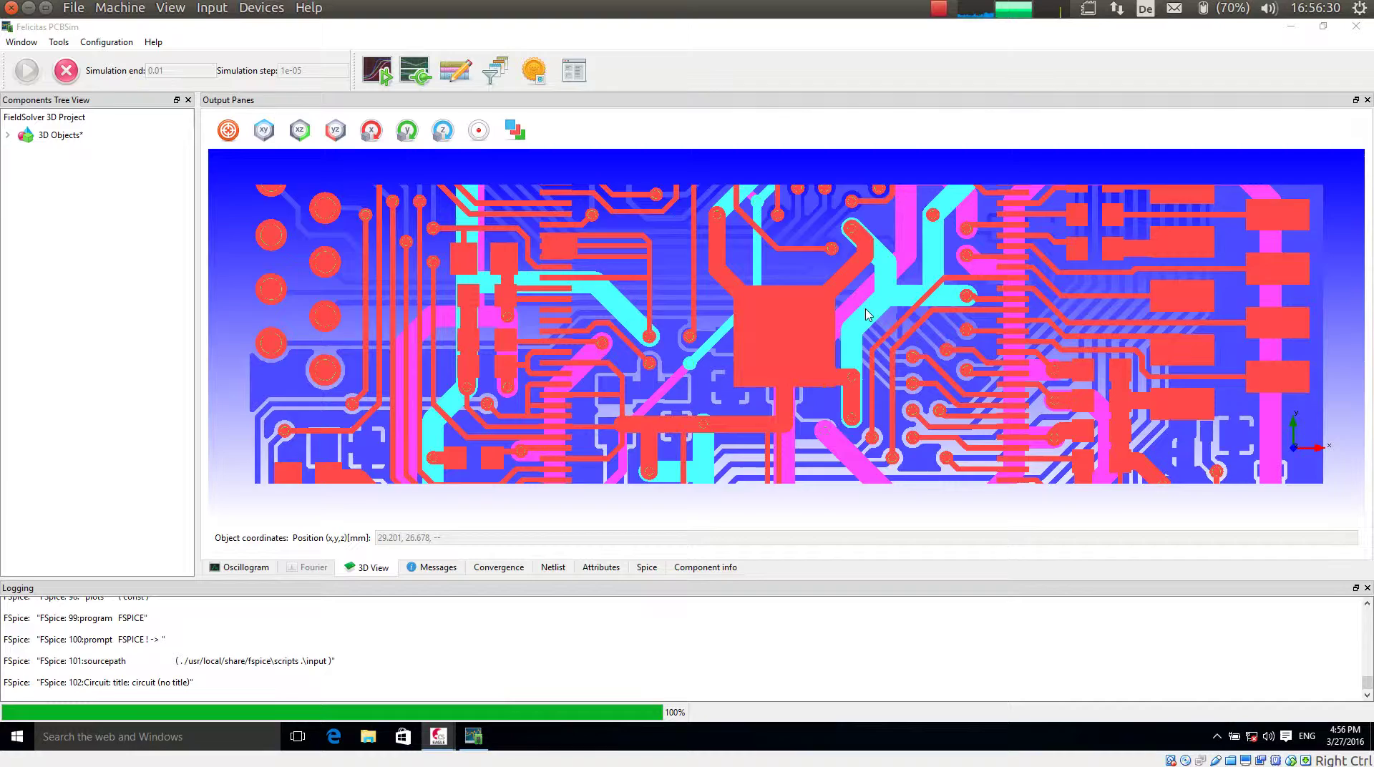
{"action": "scroll", "coordinate": [872, 335], "scroll_direction": "down", "scroll_amount": 5}
{"action": "scroll", "coordinate": [871, 335], "scroll_direction": "down", "scroll_amount": 3}
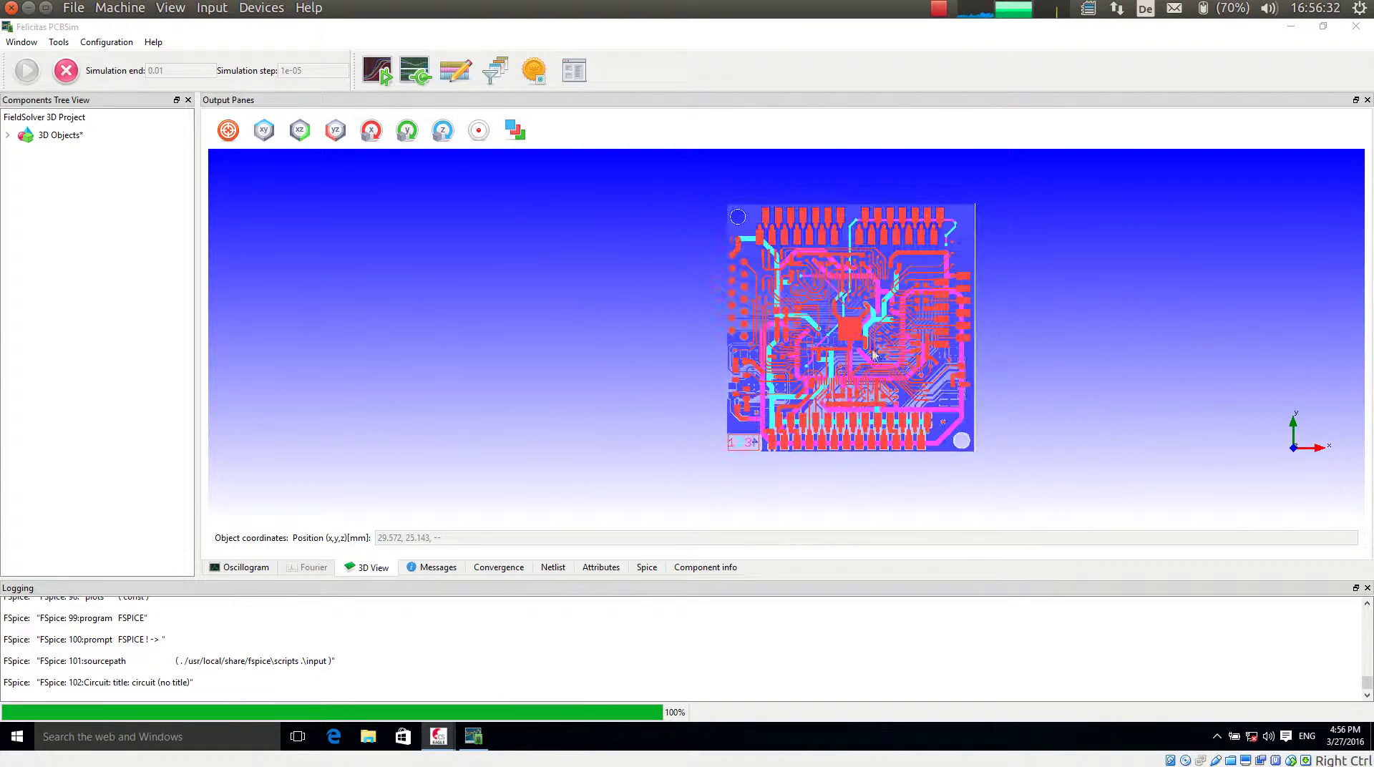
{"action": "left_click_drag", "start_coordinate": [897, 447], "coordinate": [887, 401]}
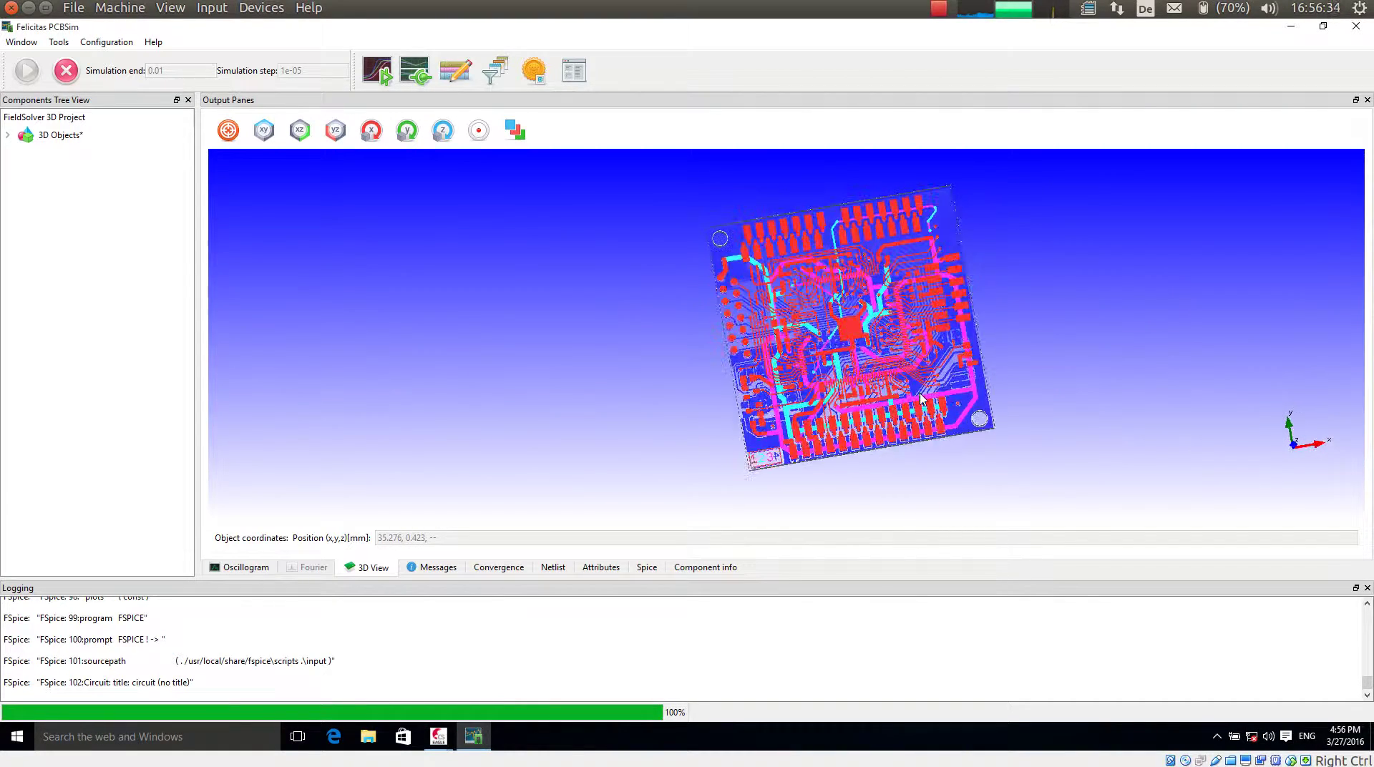
{"action": "scroll", "coordinate": [757, 357], "scroll_direction": "up", "scroll_amount": 5}
{"action": "scroll", "coordinate": [757, 358], "scroll_direction": "up", "scroll_amount": 3}
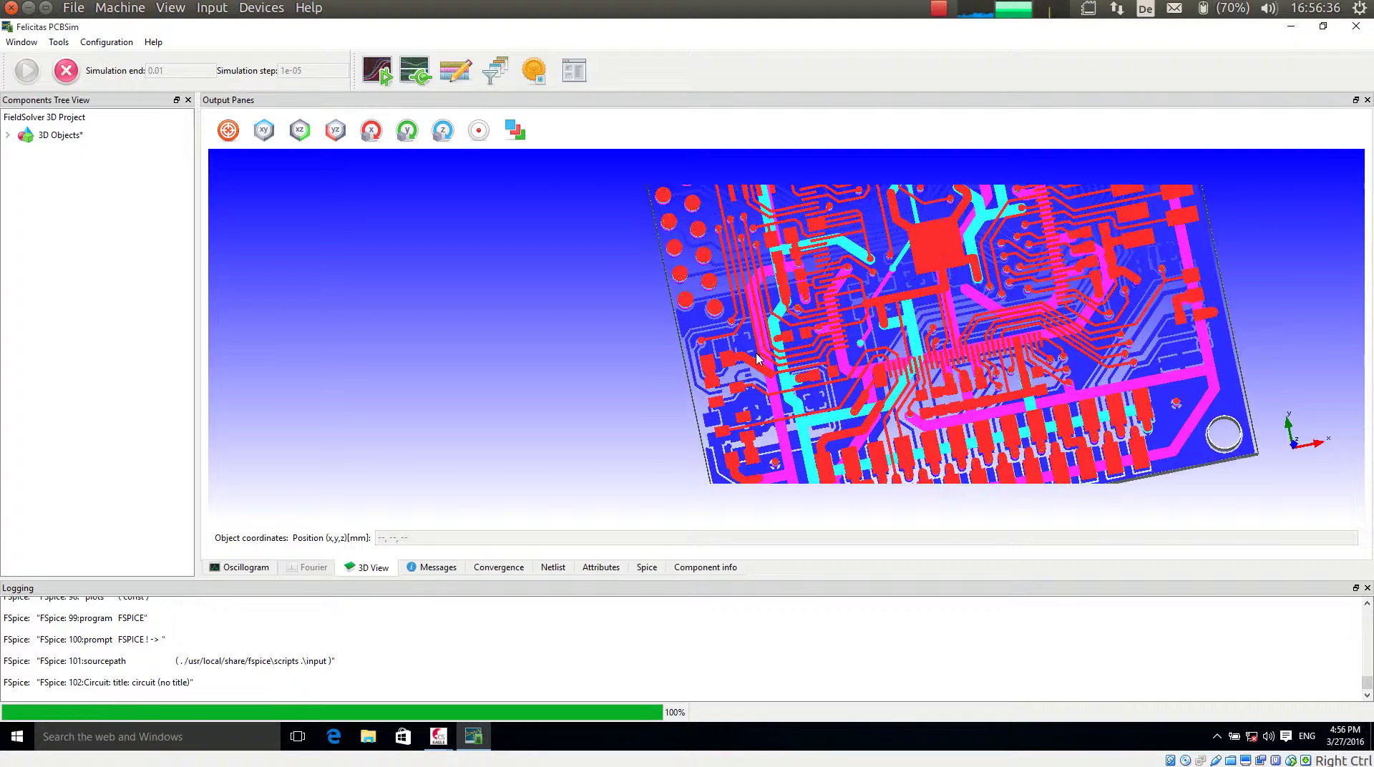
{"action": "scroll", "coordinate": [757, 358], "scroll_direction": "down", "scroll_amount": 5}
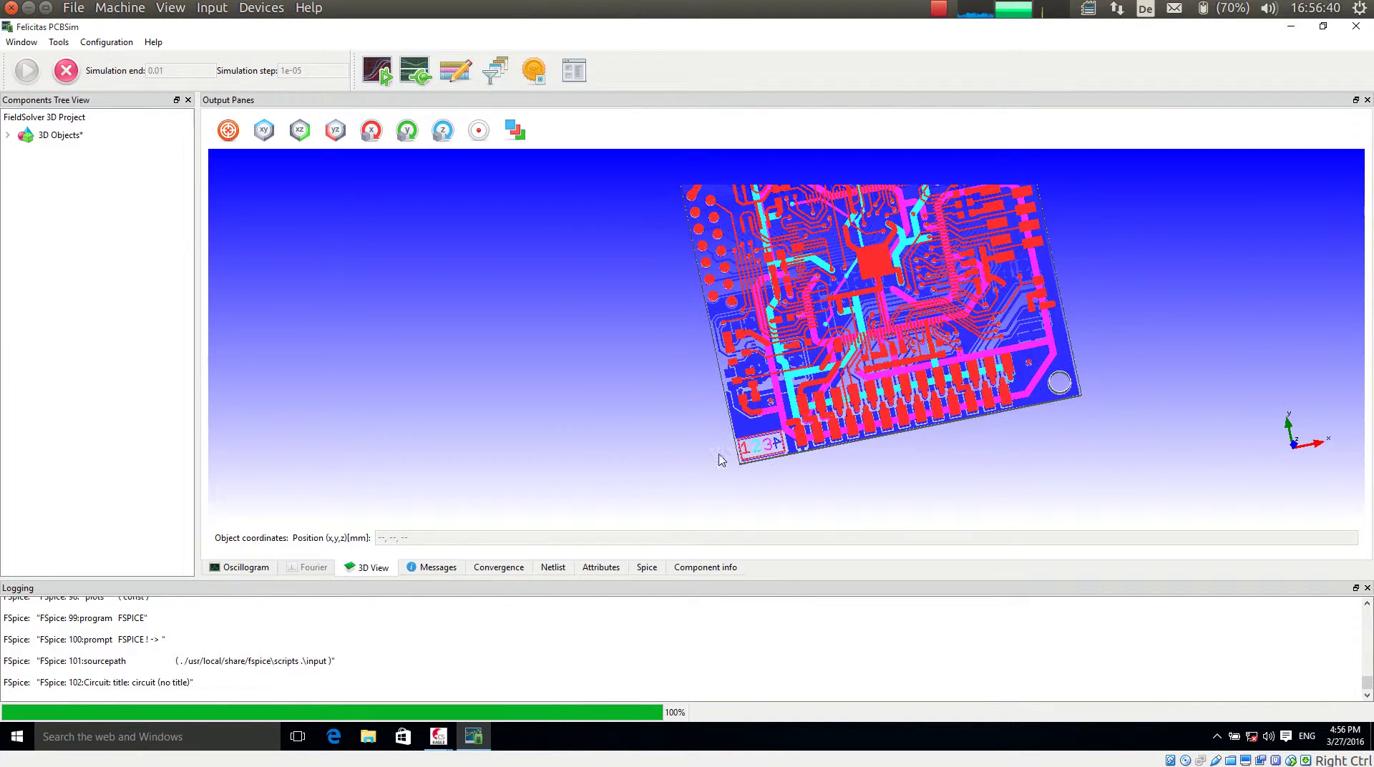
{"action": "left_click_drag", "start_coordinate": [719, 460], "coordinate": [727, 434]}
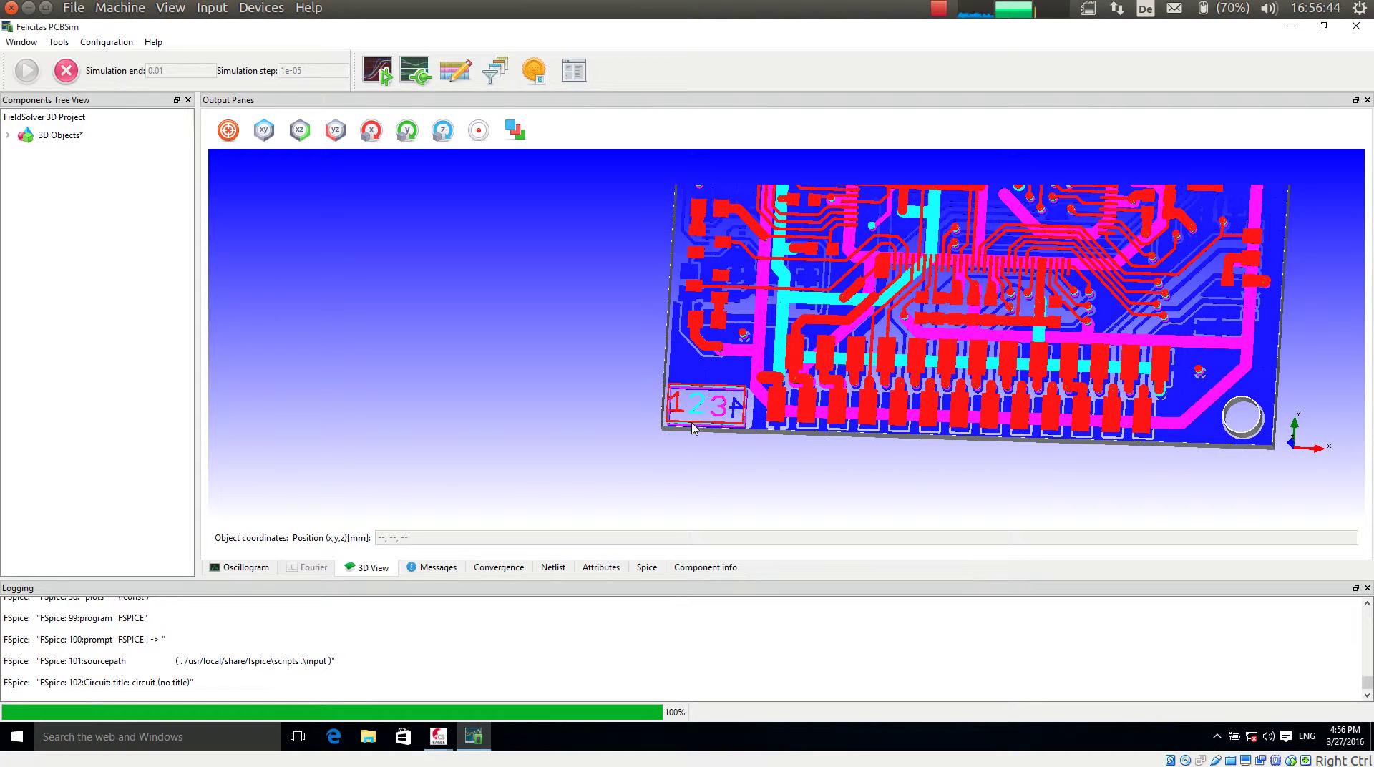
- Zoom in on the '123' text in the board corner, then zoom back out to the whole board
{"action": "scroll", "coordinate": [664, 408], "scroll_direction": "up", "scroll_amount": 5}
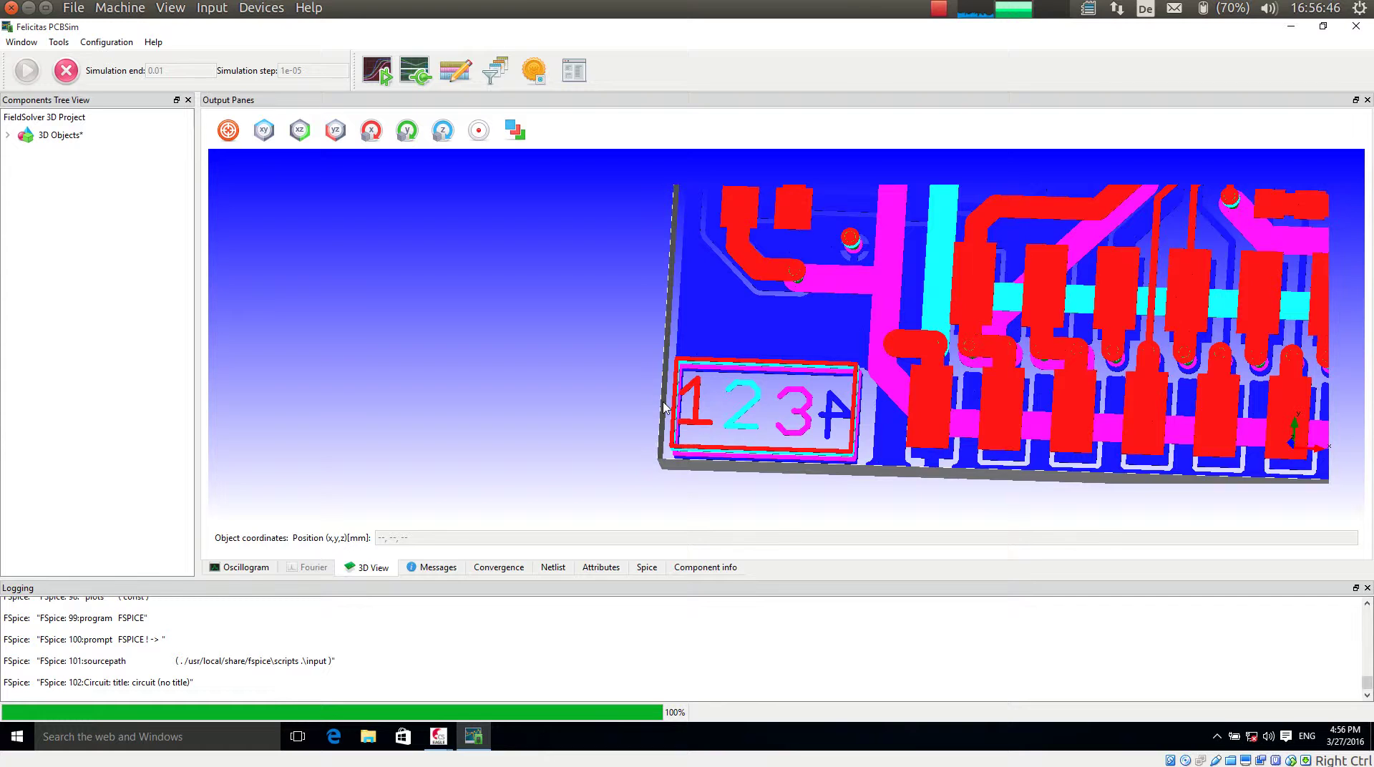
{"action": "scroll", "coordinate": [664, 407], "scroll_direction": "up", "scroll_amount": 1}
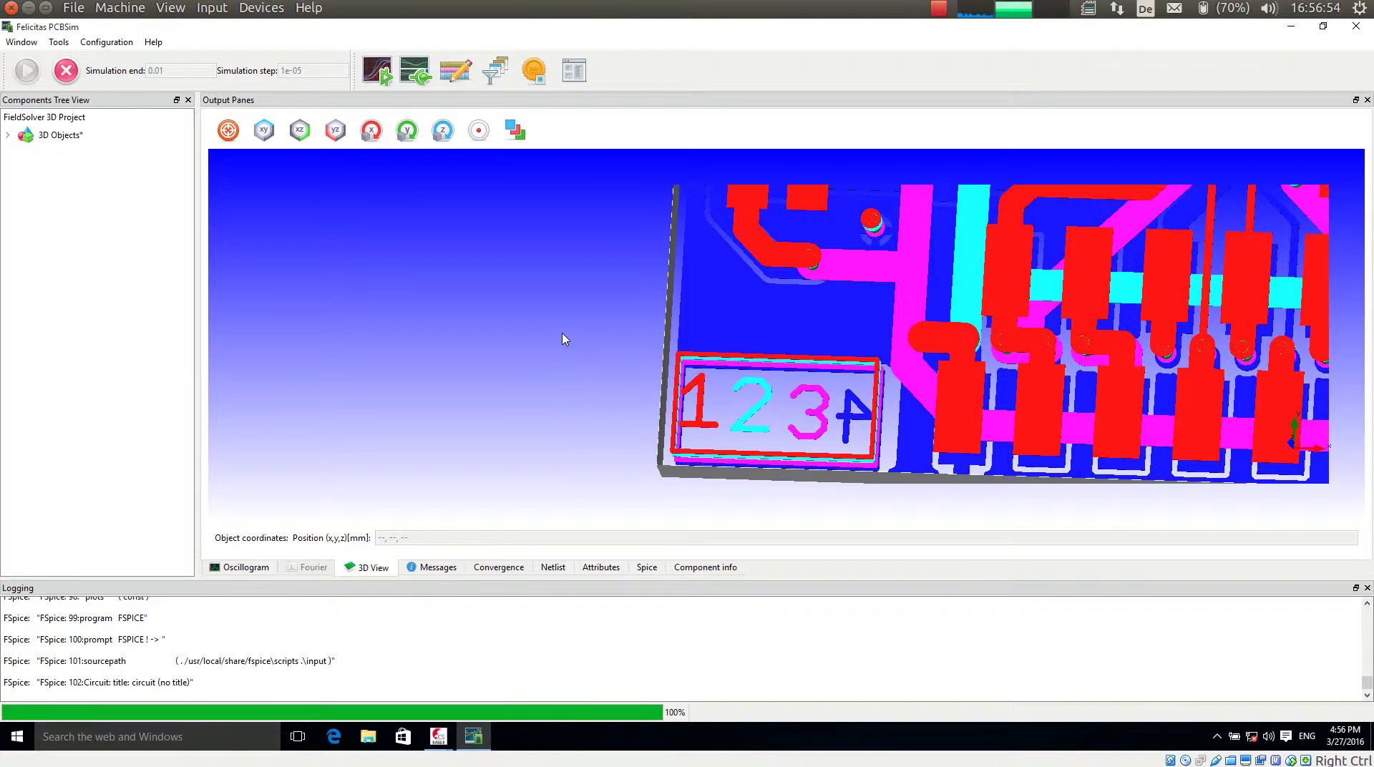
{"action": "scroll", "coordinate": [563, 339], "scroll_direction": "down", "scroll_amount": 5}
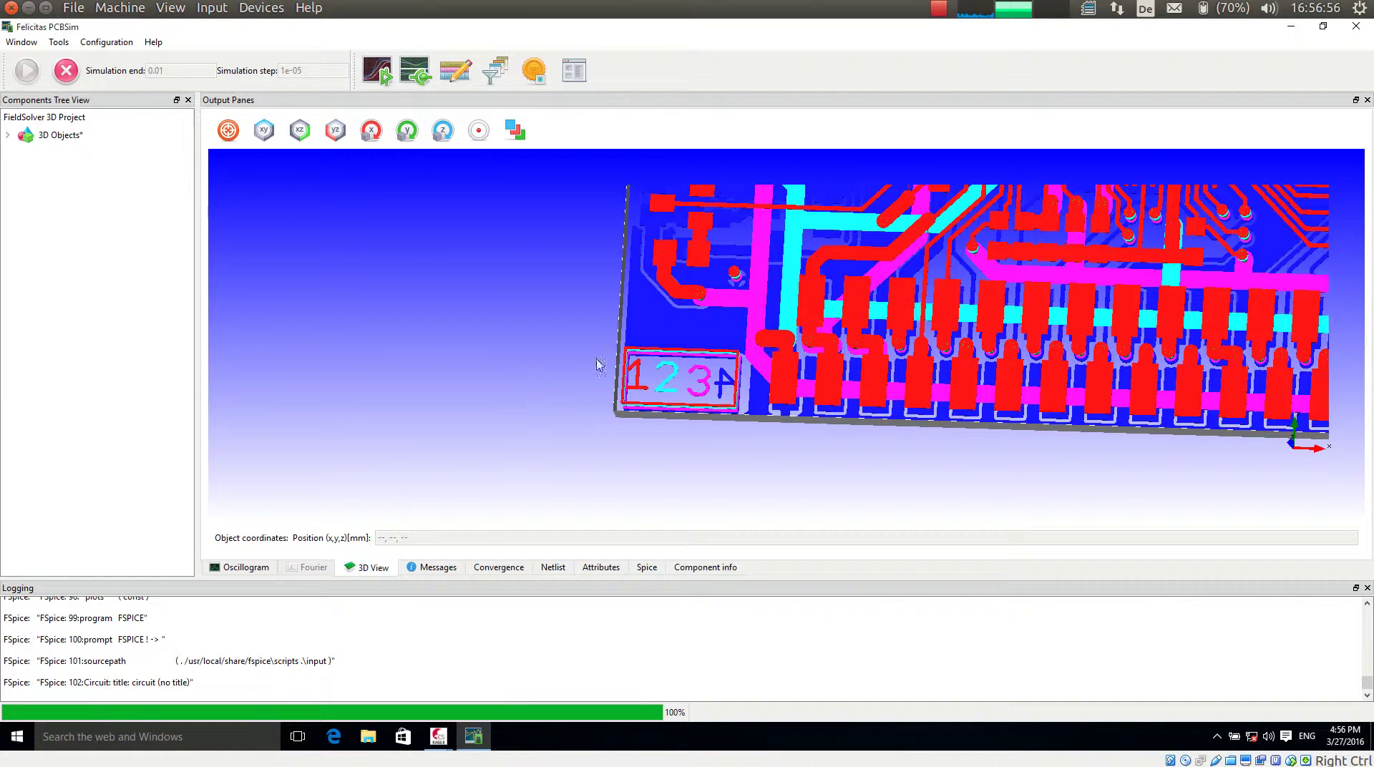
{"action": "scroll", "coordinate": [560, 387], "scroll_direction": "down", "scroll_amount": 1}
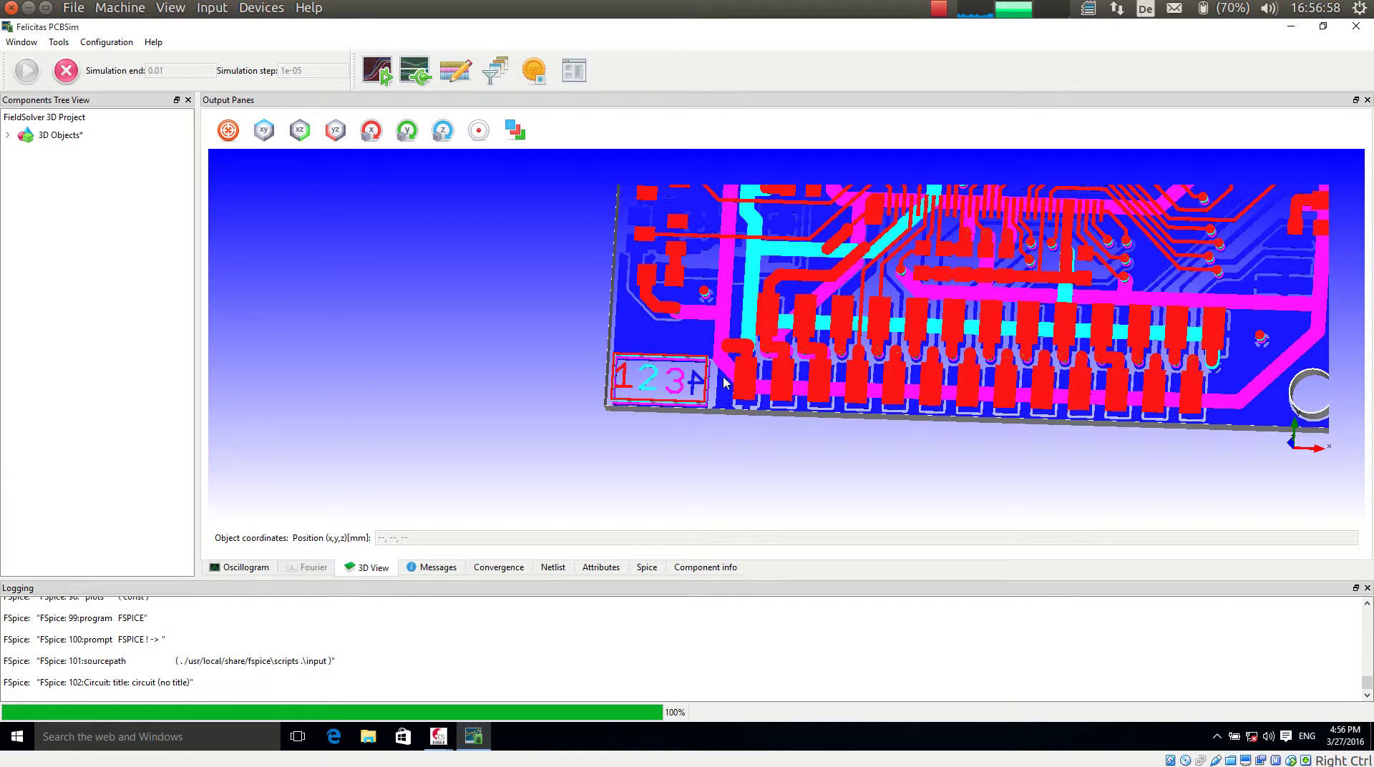
{"action": "scroll", "coordinate": [527, 384], "scroll_direction": "down", "scroll_amount": 2}
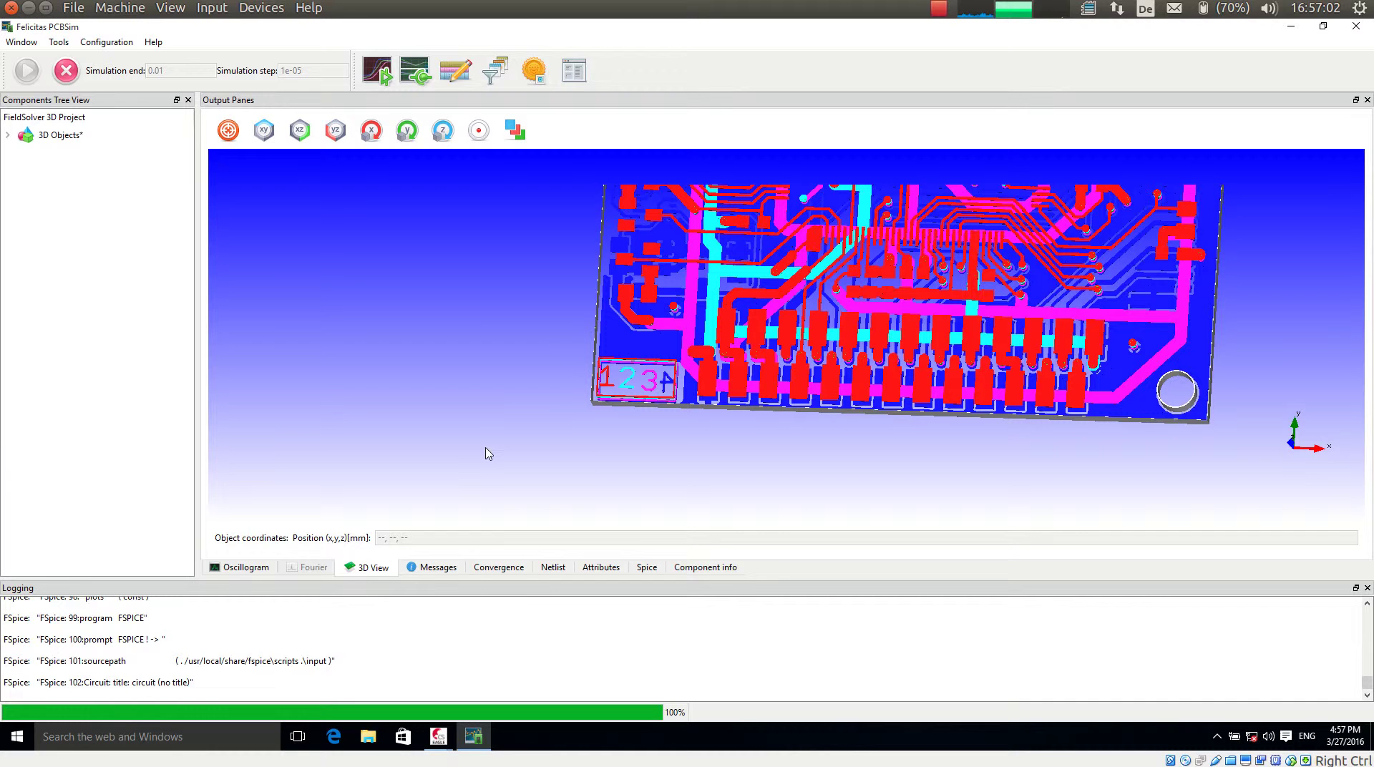
- Open Tools > DRC on the EAGLE board and show the four 0.035mm copper layers on the Layers tab
{"action": "mouse_move", "coordinate": [438, 736]}
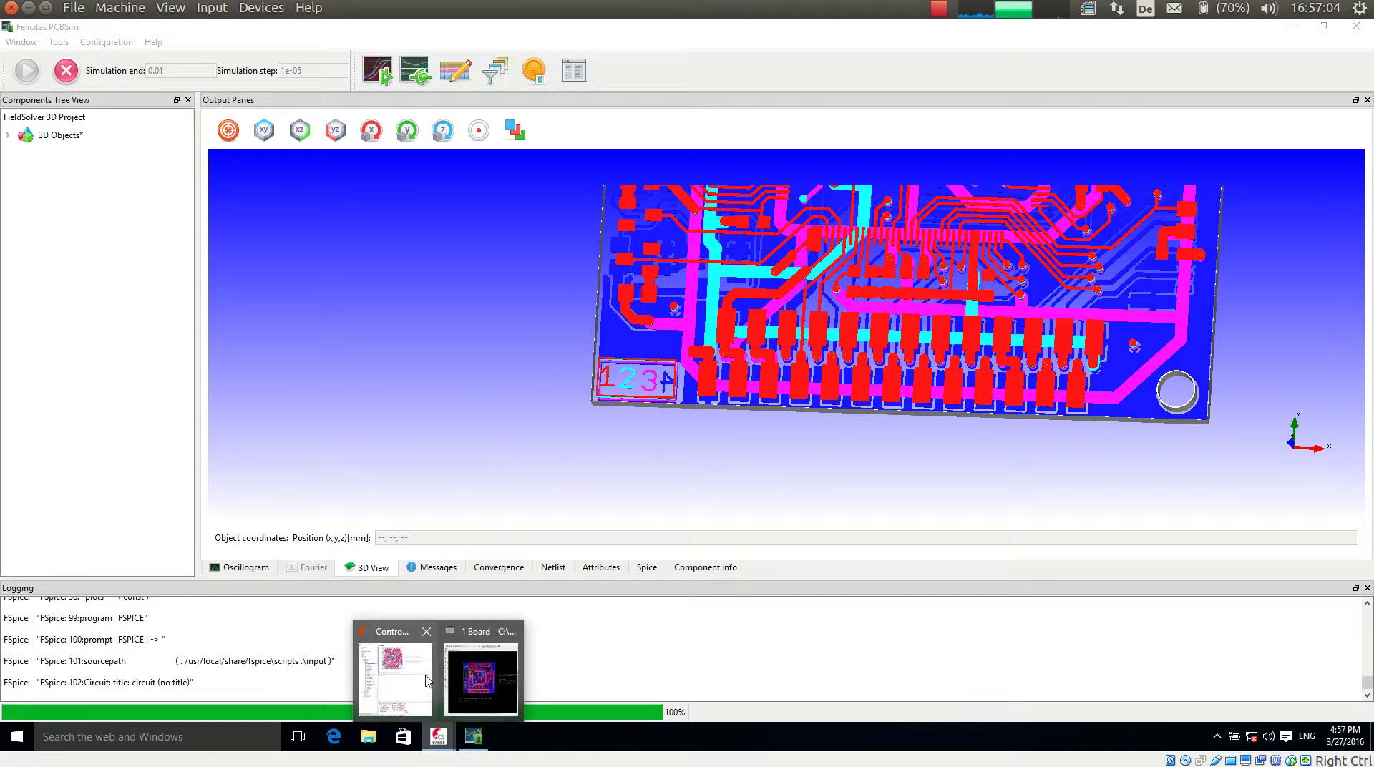
{"action": "left_click", "coordinate": [481, 676]}
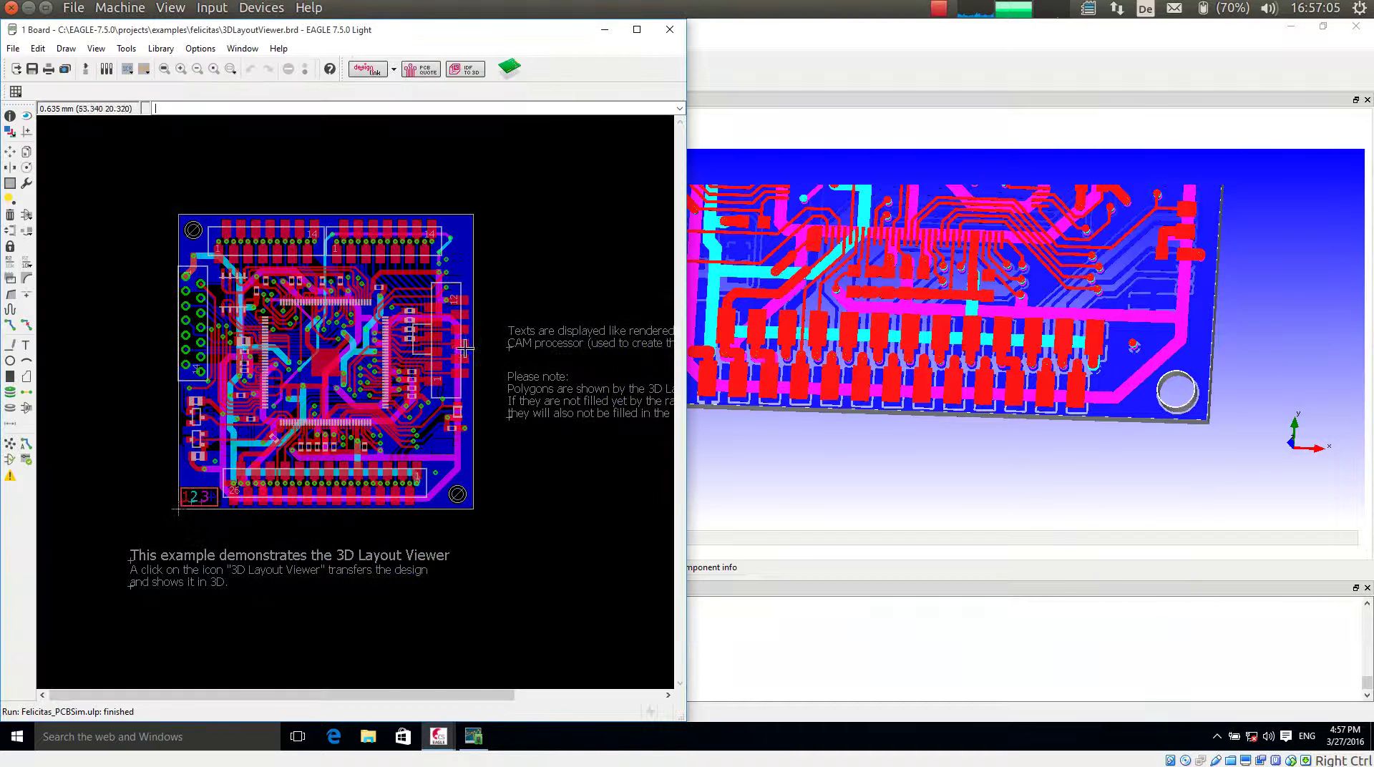
{"action": "left_click", "coordinate": [67, 50]}
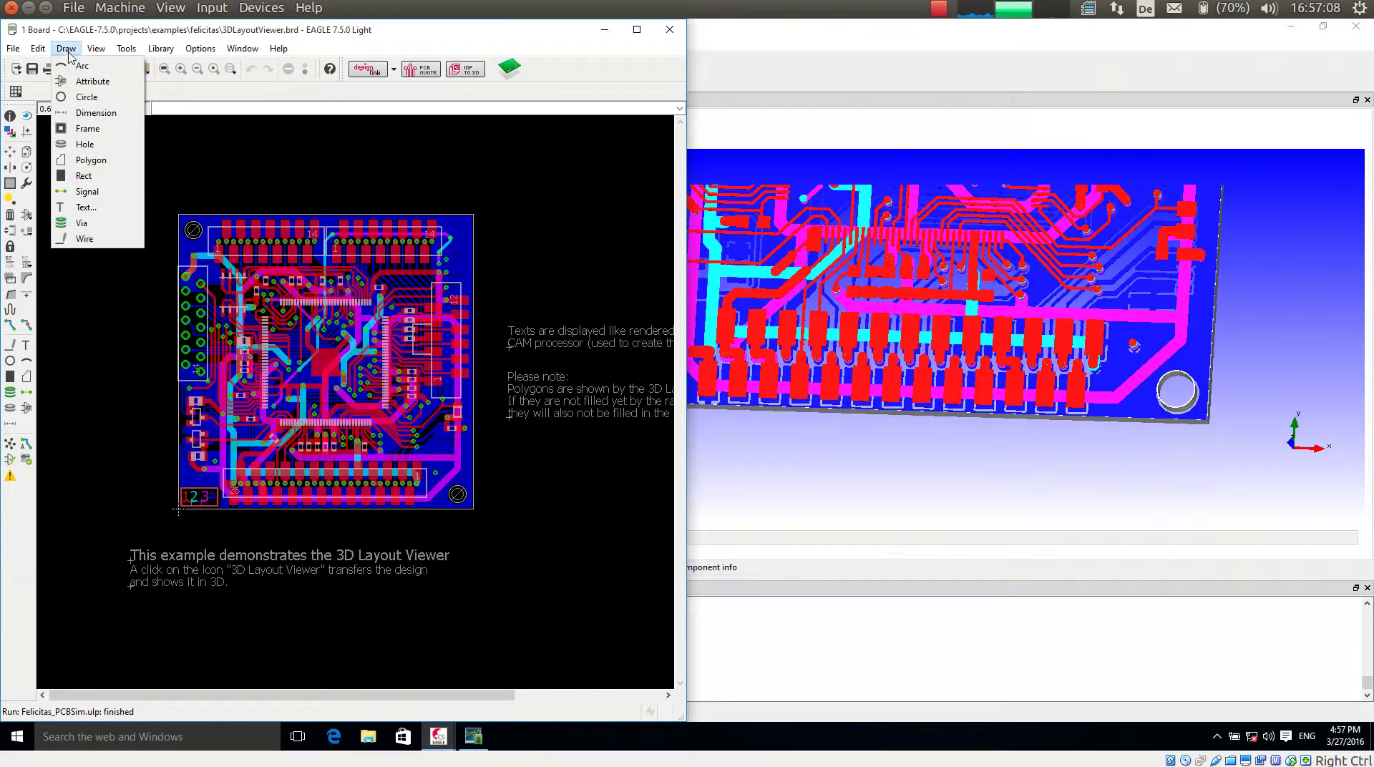
{"action": "mouse_move", "coordinate": [126, 49]}
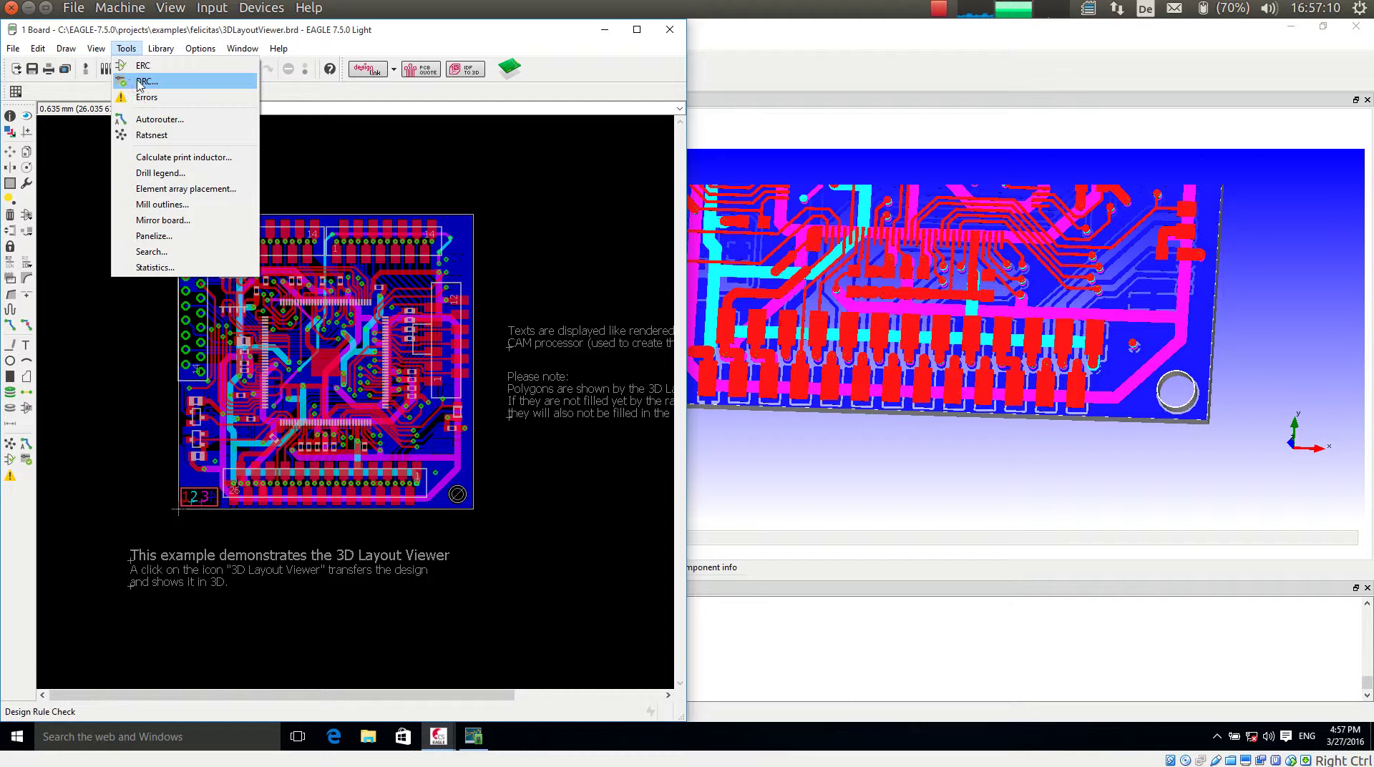
{"action": "left_click", "coordinate": [141, 83]}
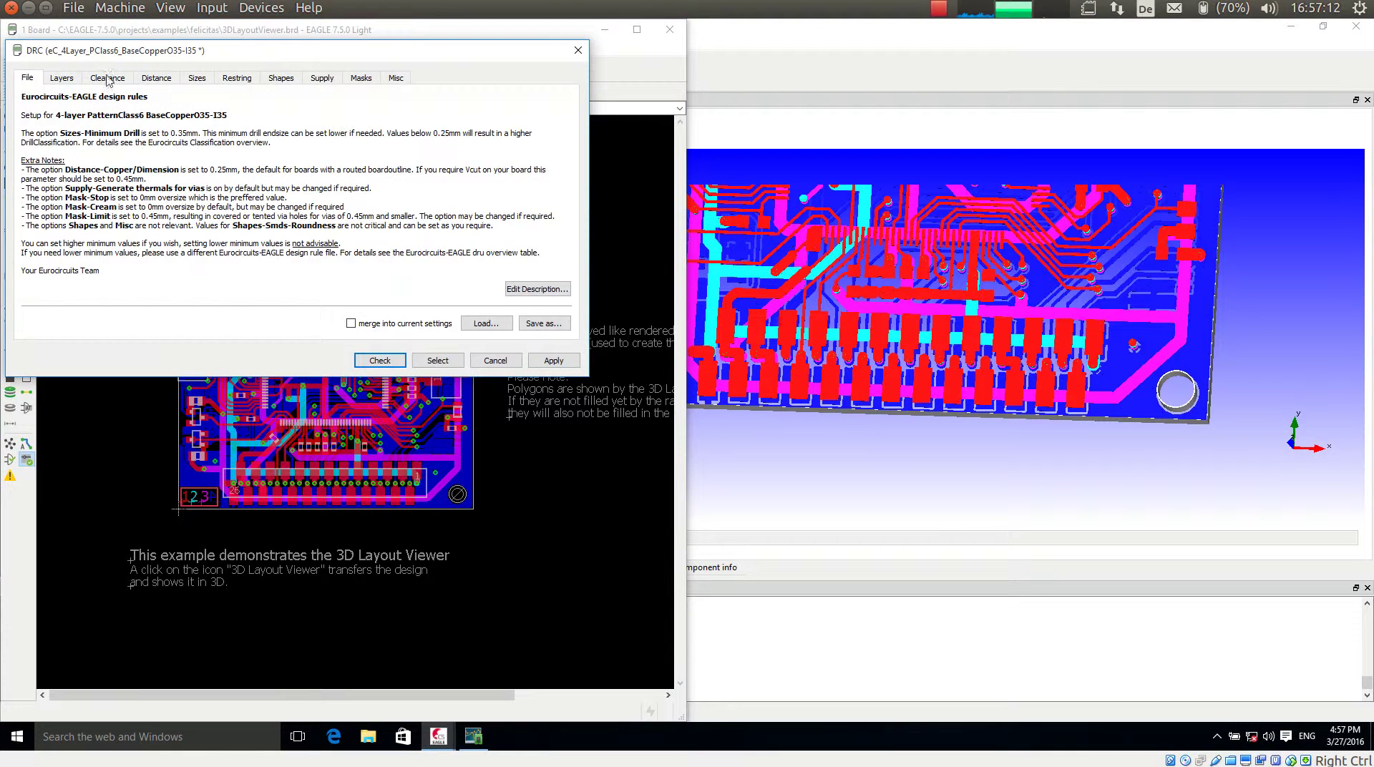
{"action": "left_click", "coordinate": [62, 78]}
{"action": "left_click_drag", "start_coordinate": [354, 50], "coordinate": [441, 109]}
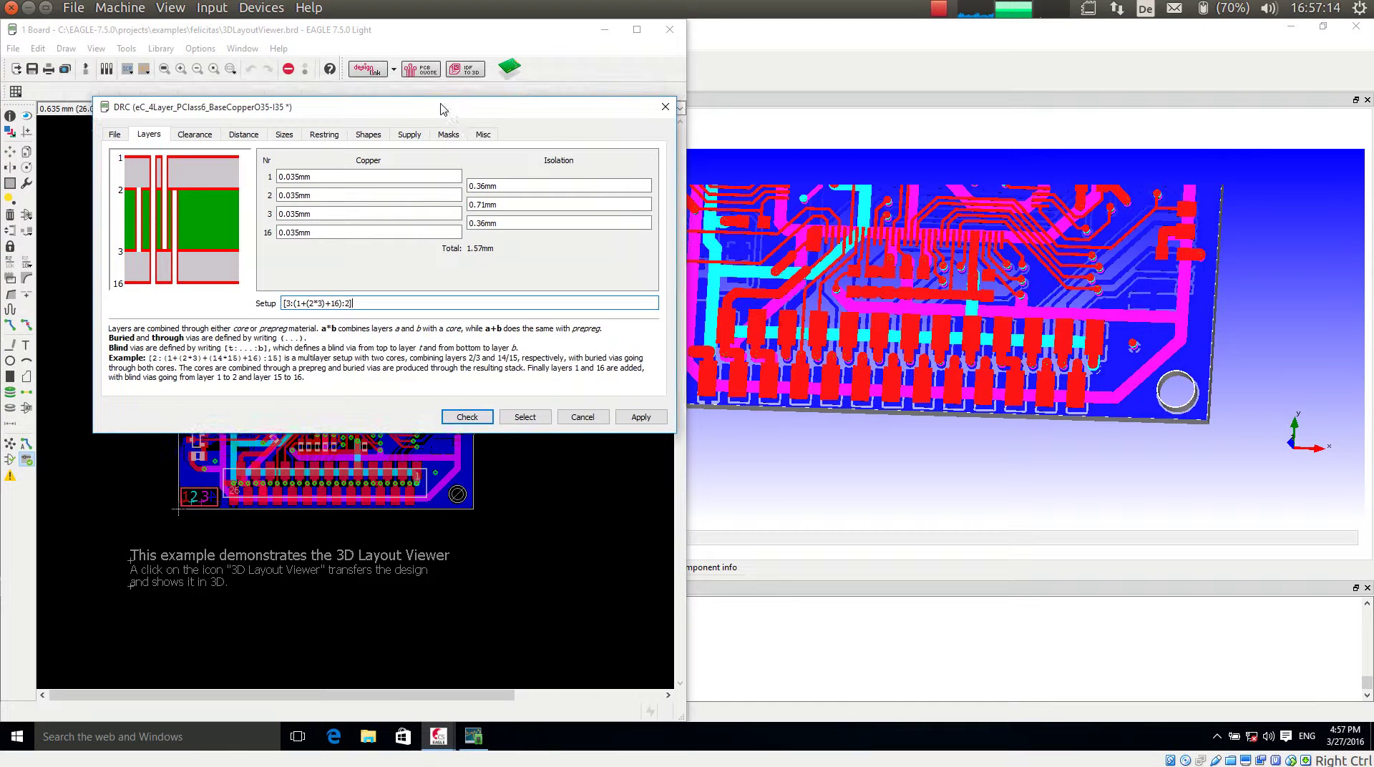
- Cancel DRC, glance at and close the Display layer list, then rotate PCBSim's board near top-down
{"action": "left_click", "coordinate": [582, 418]}
{"action": "left_click", "coordinate": [10, 131]}
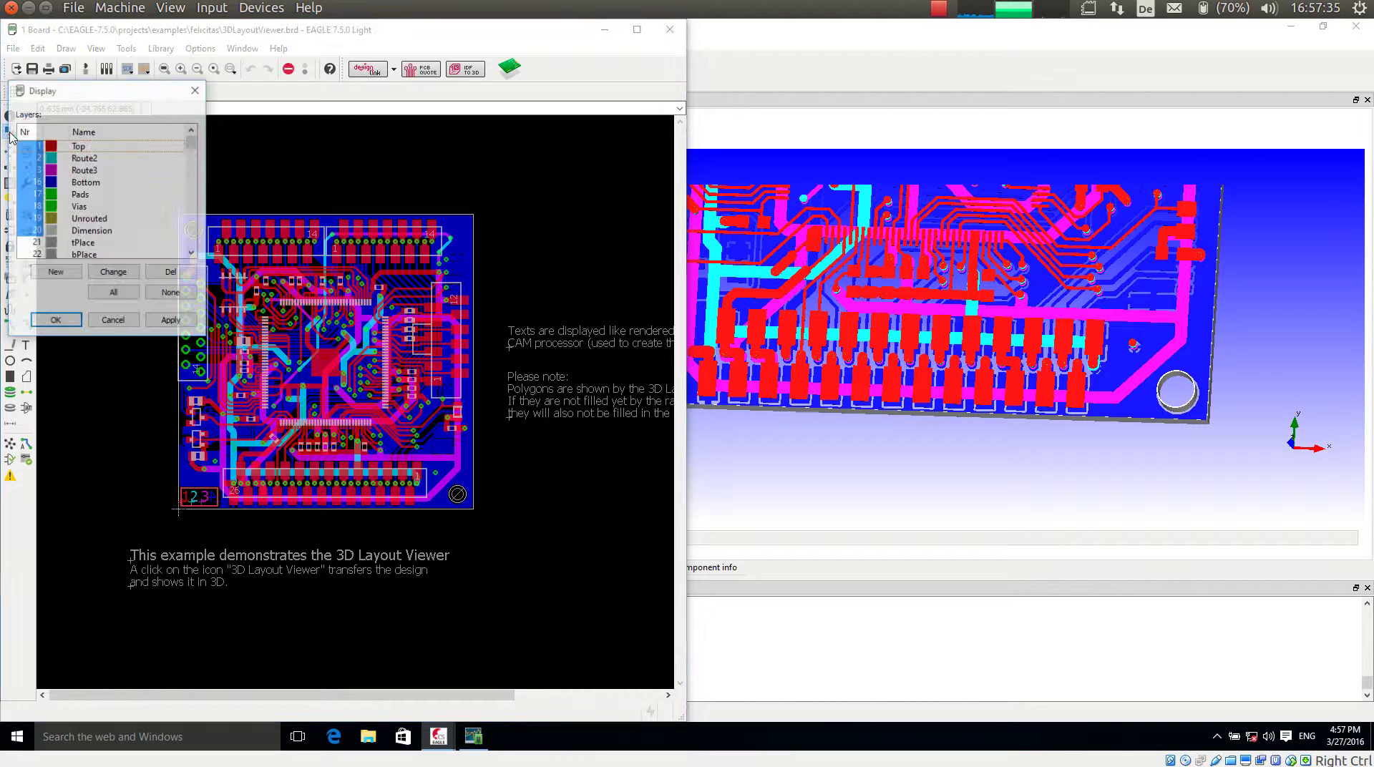
{"action": "left_click_drag", "start_coordinate": [117, 92], "coordinate": [281, 123]}
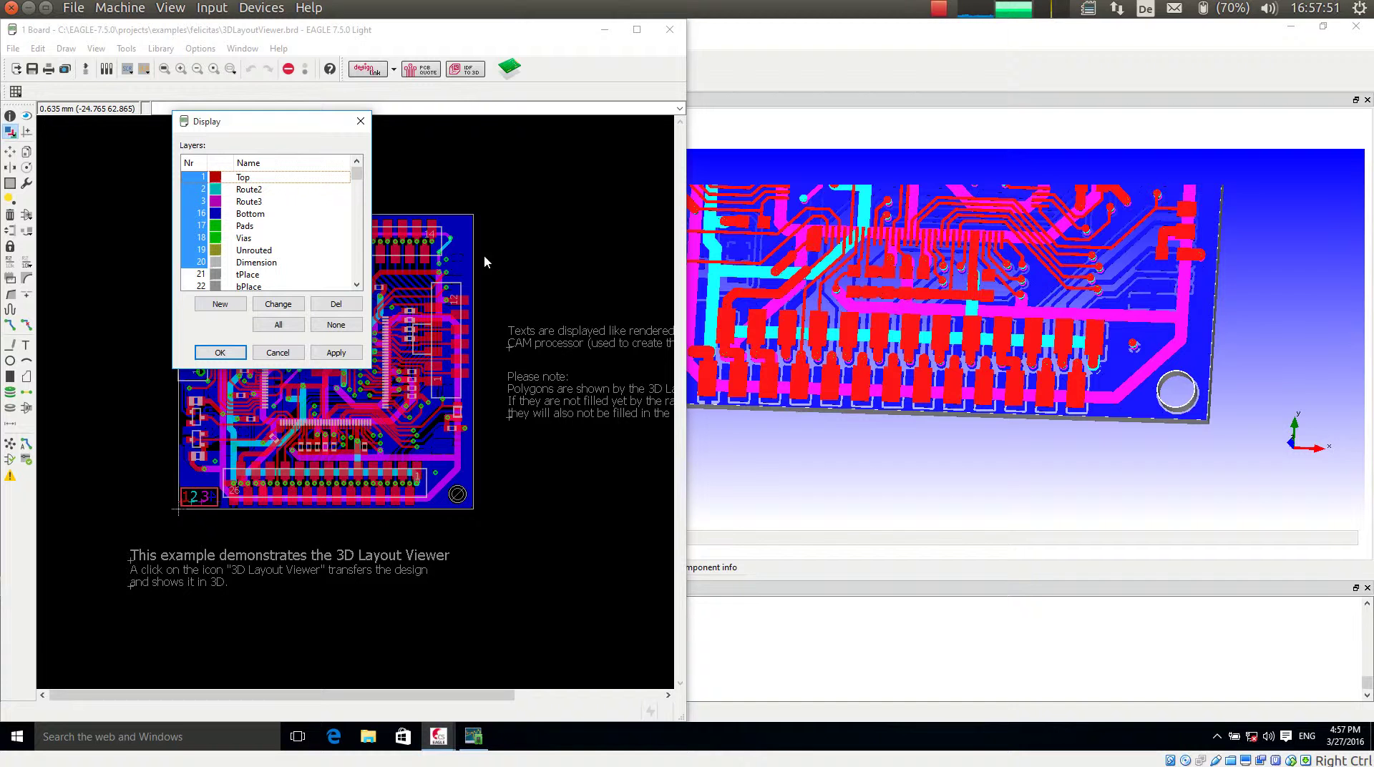
{"action": "left_click", "coordinate": [359, 121]}
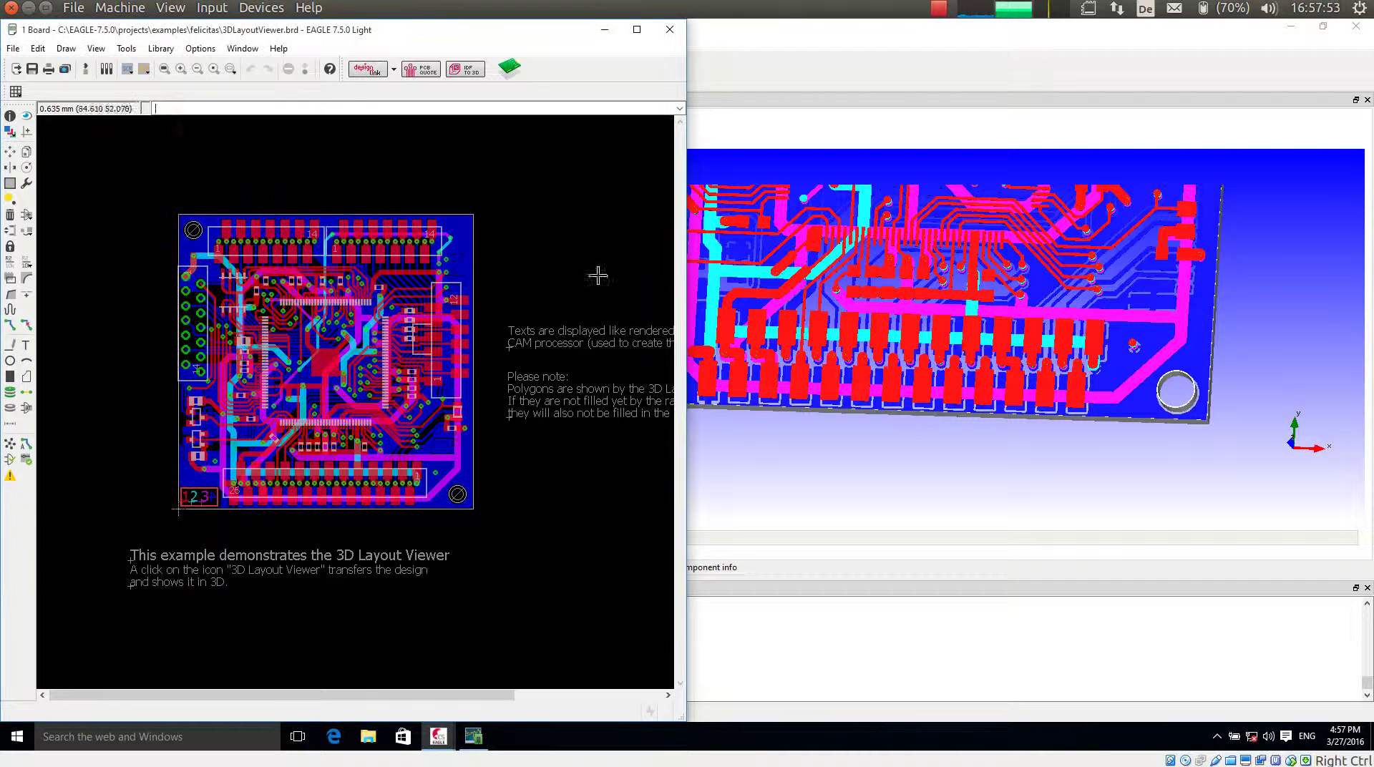
{"action": "left_click", "coordinate": [935, 278]}
{"action": "left_click_drag", "start_coordinate": [934, 278], "coordinate": [737, 430]}
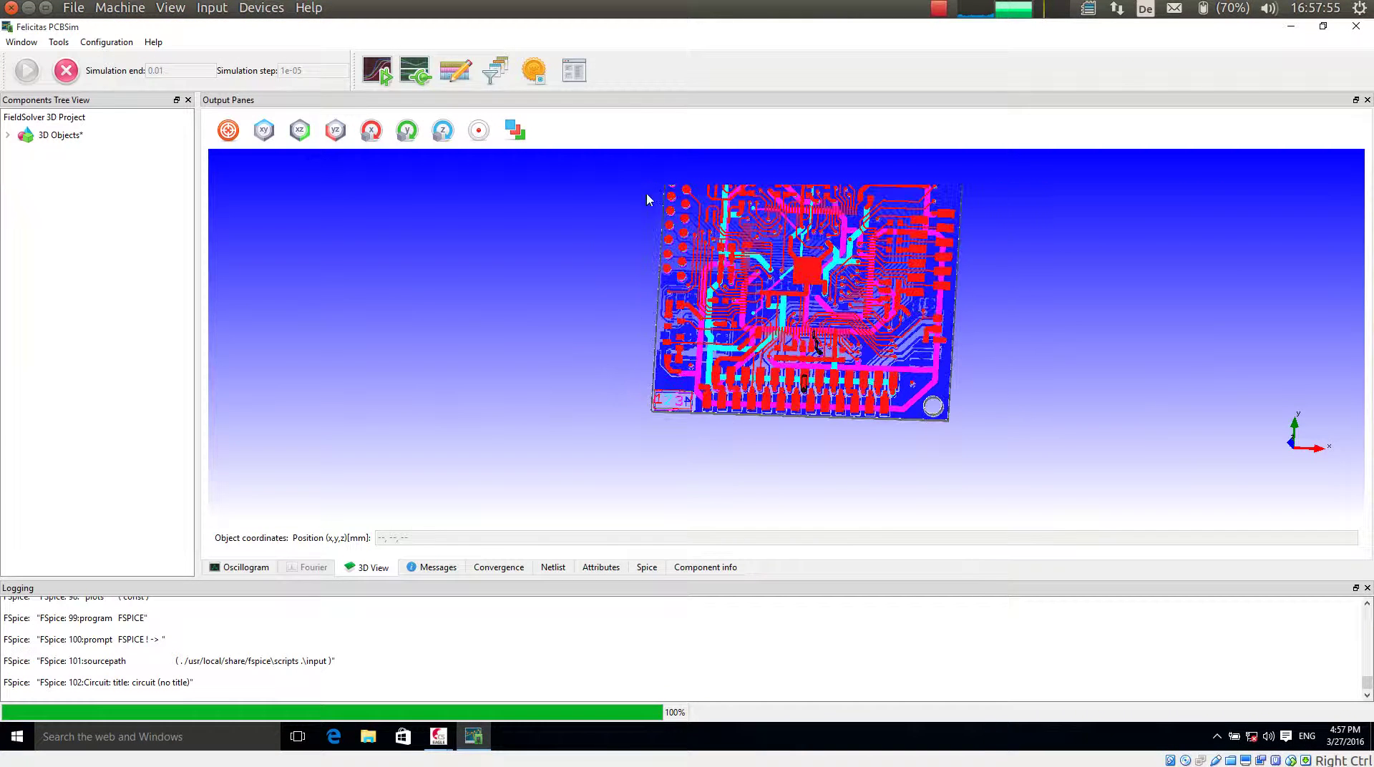
- Untick Top, Route2 and Bottom in Layer Appearance so only Route3 copper remains
{"action": "left_click", "coordinate": [513, 134]}
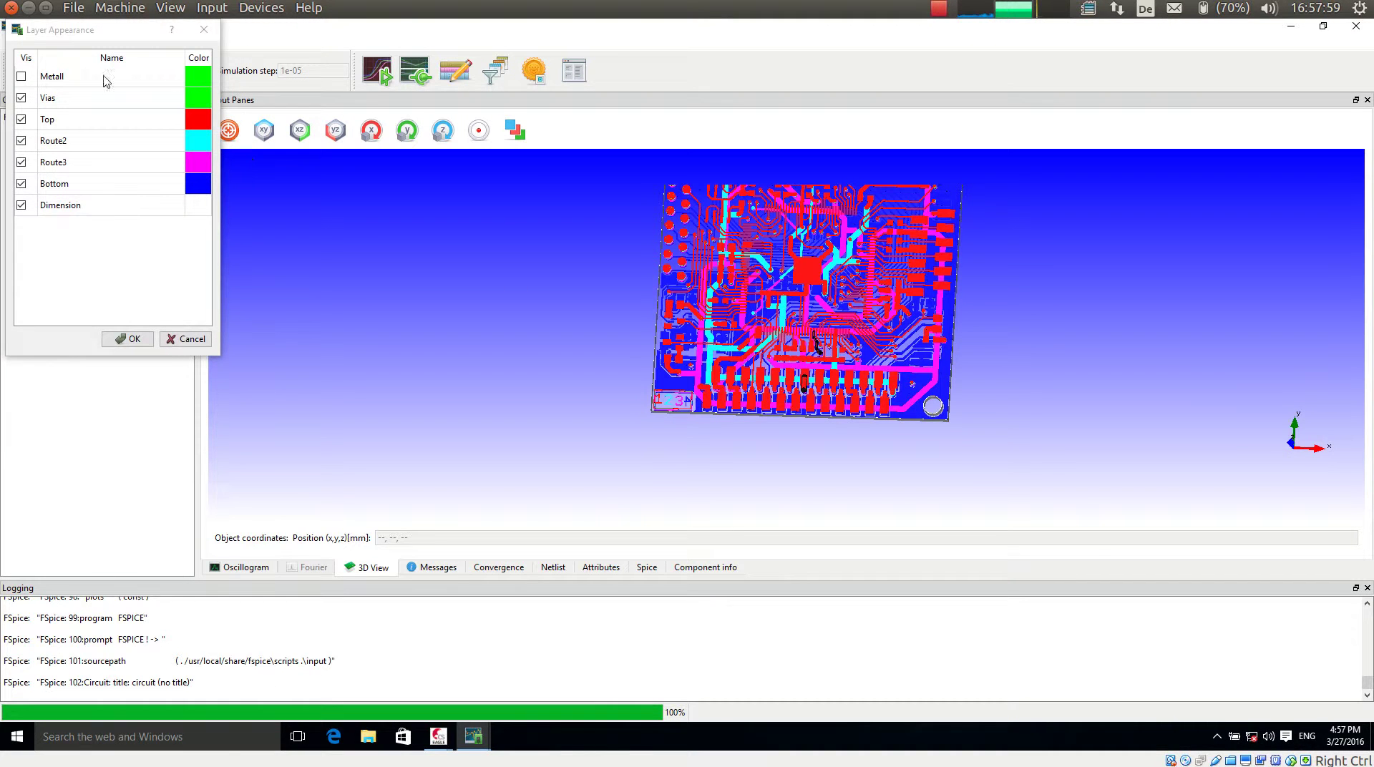
{"action": "left_click", "coordinate": [21, 120]}
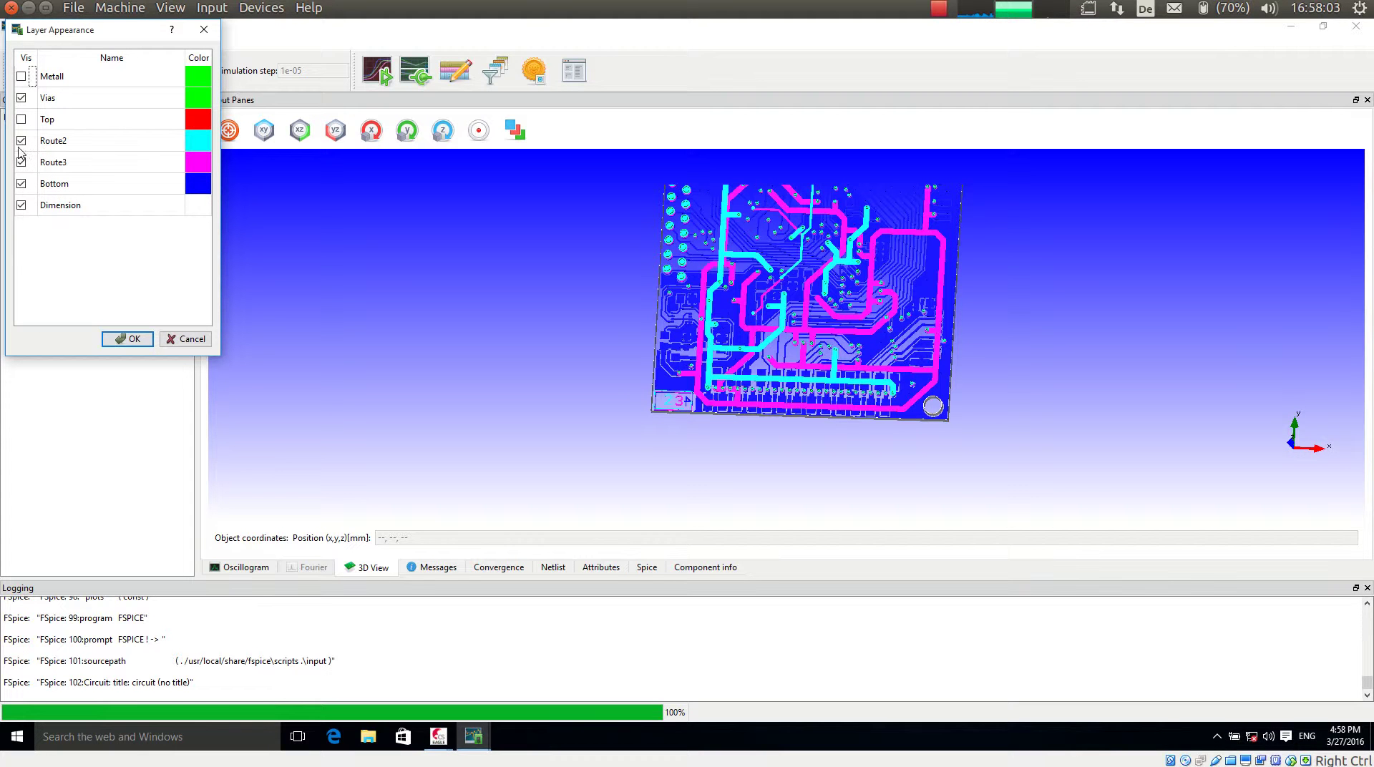
{"action": "left_click", "coordinate": [21, 141]}
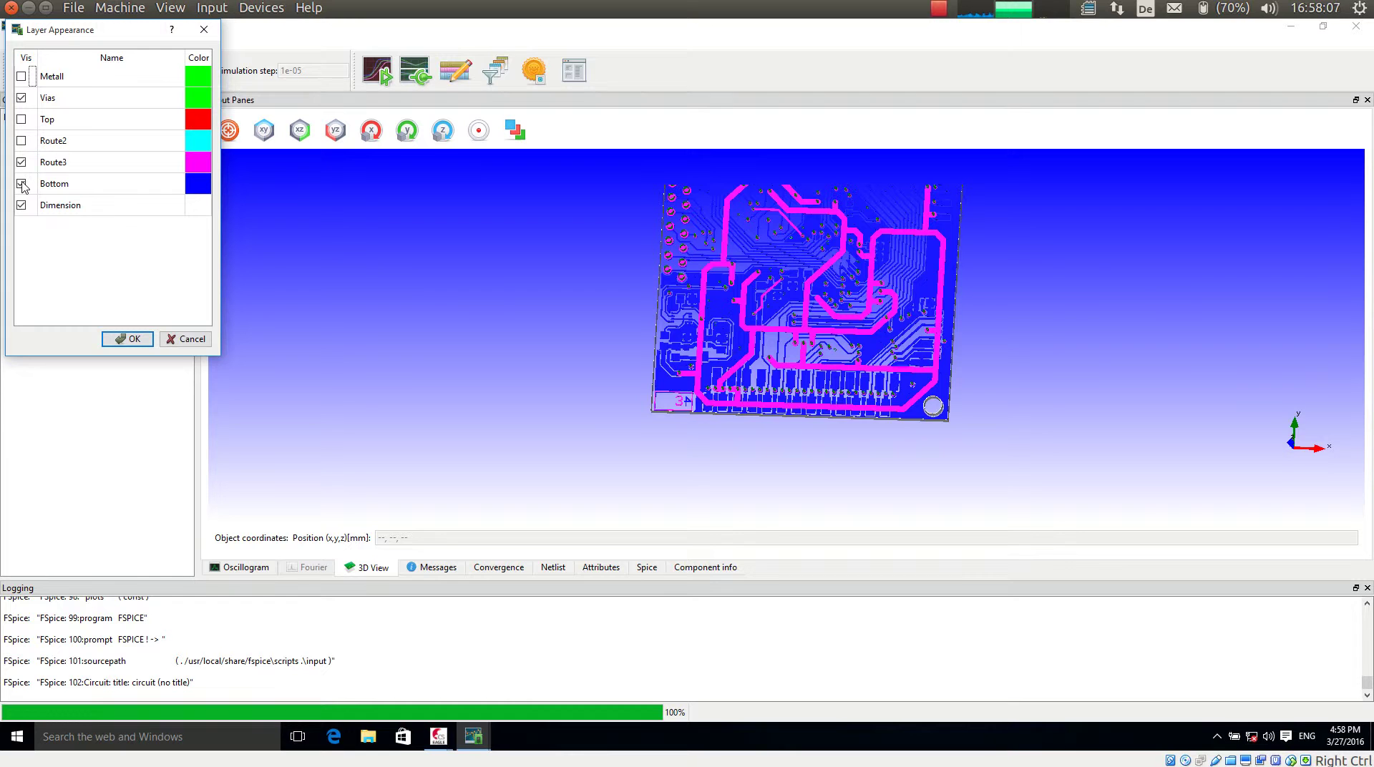
{"action": "left_click", "coordinate": [21, 184]}
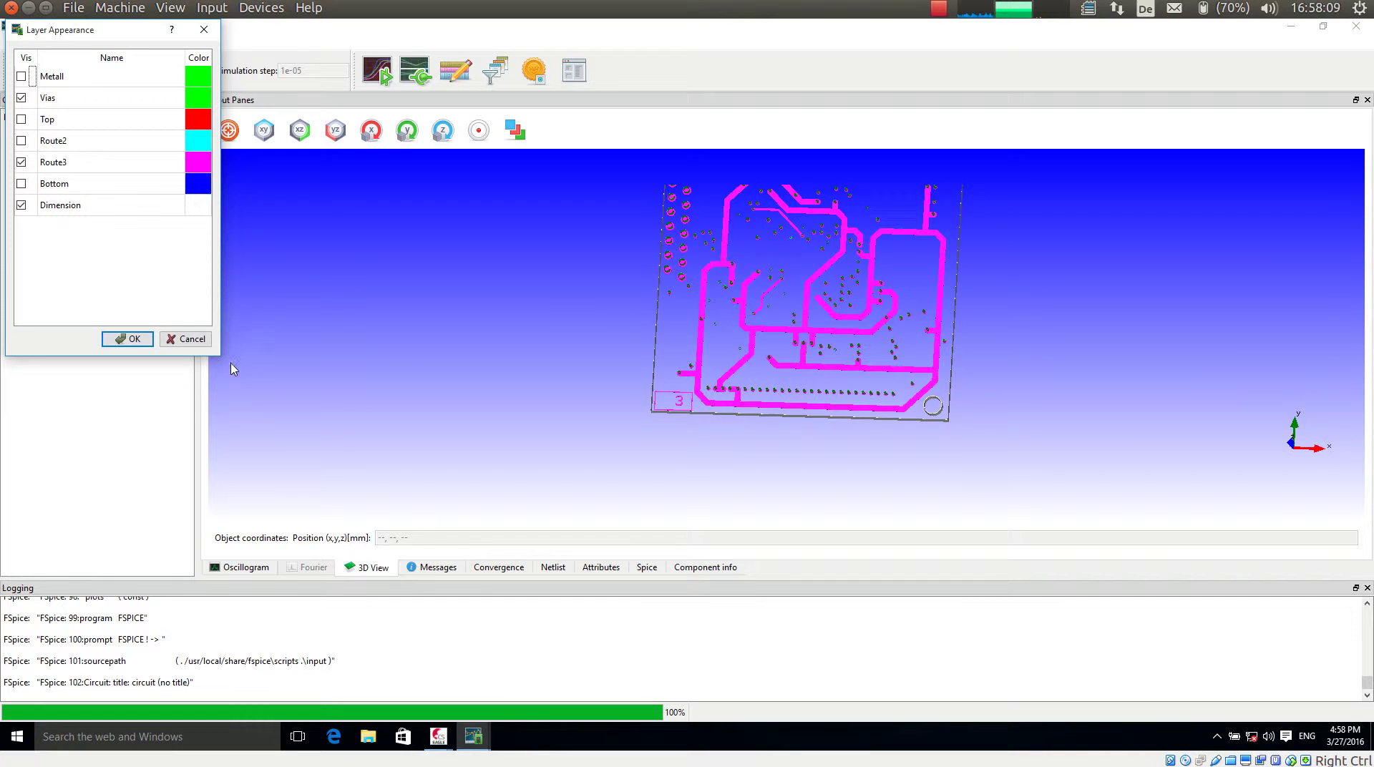